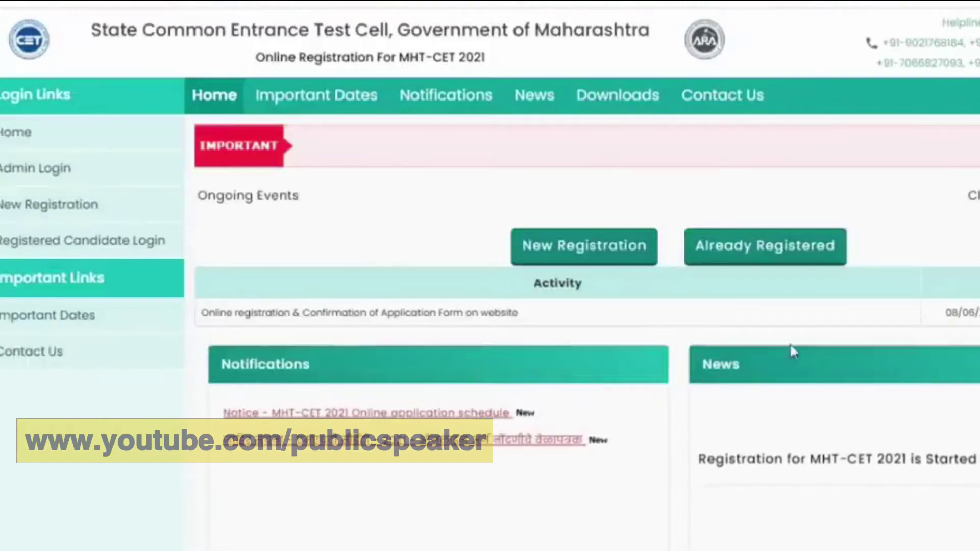
# Step: Start a new candidate registration and accept the MHT-CET 2021 prerequisites
pyautogui.doubleClick(948, 311)
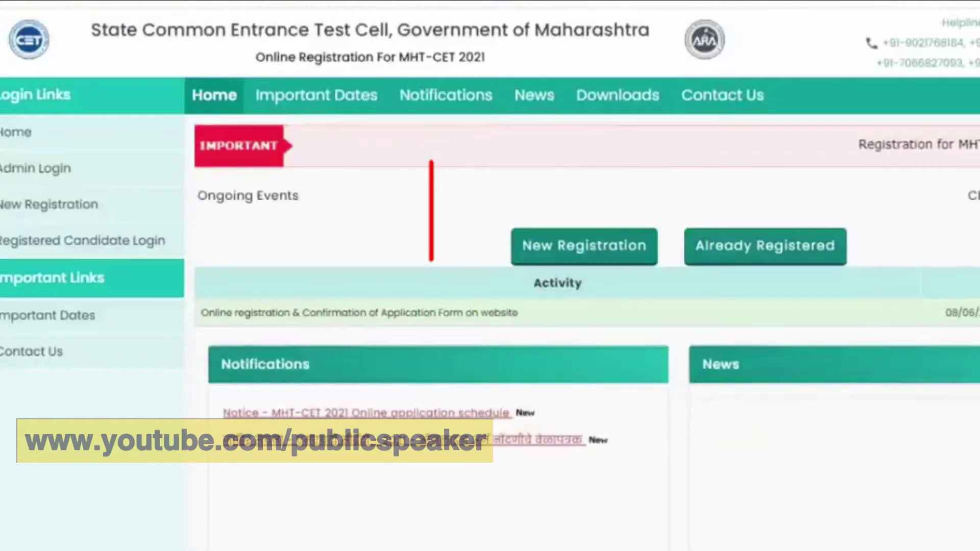
pyautogui.click(607, 250)
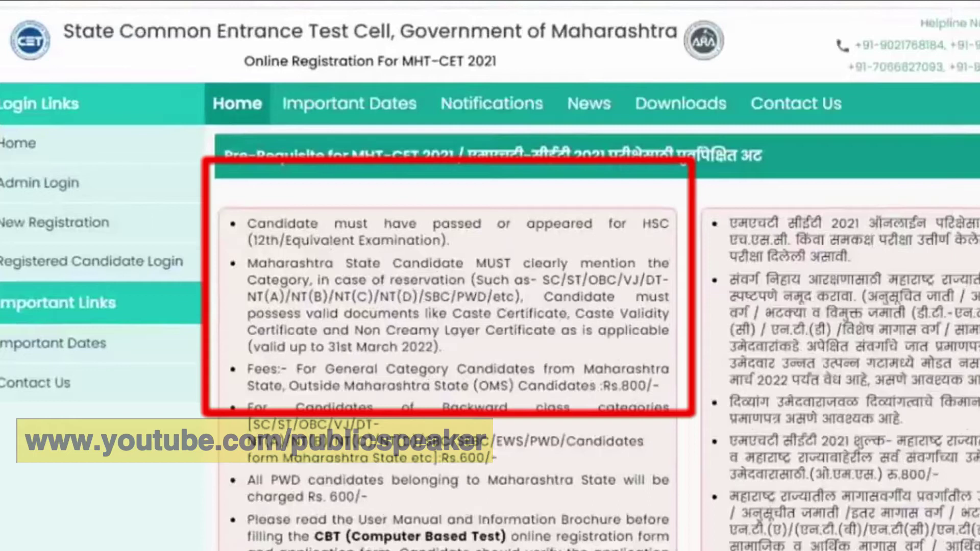
pyautogui.scroll(-10, 592, 306)
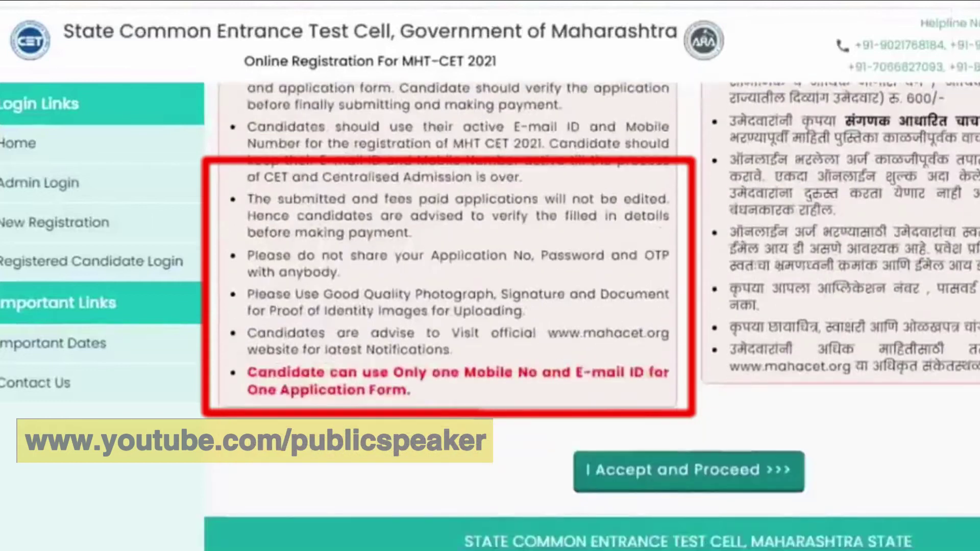
pyautogui.click(717, 477)
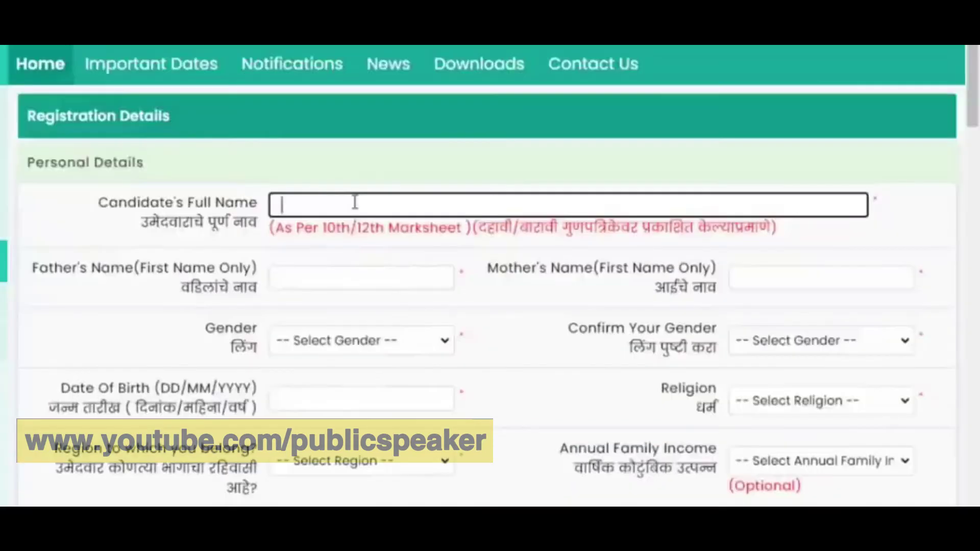
# Step: Review the 'As per marksheet' name hint and focus the candidate's full name field
pyautogui.moveTo(281, 231); pyautogui.dragTo(525, 227)
pyautogui.doubleClick(740, 226)
pyautogui.click(740, 226)
pyautogui.click(708, 227)
pyautogui.click(354, 201)
pyautogui.moveTo(278, 228); pyautogui.dragTo(535, 227)
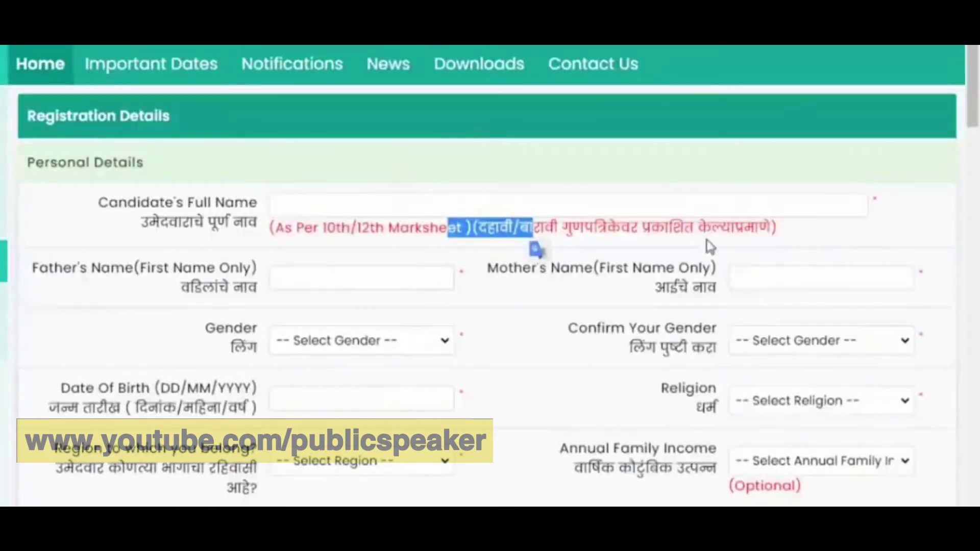
pyautogui.tripleClick(738, 226)
pyautogui.click(708, 232)
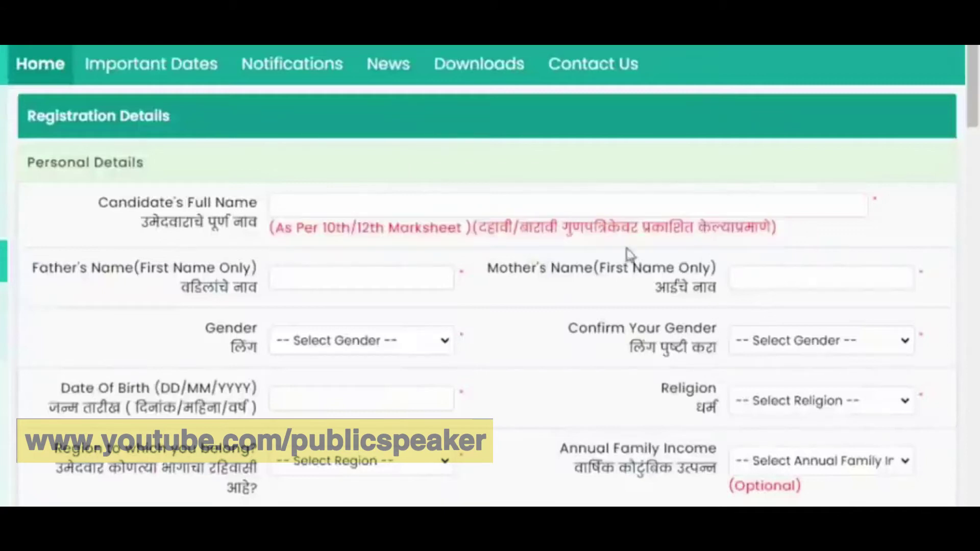
pyautogui.click(356, 201)
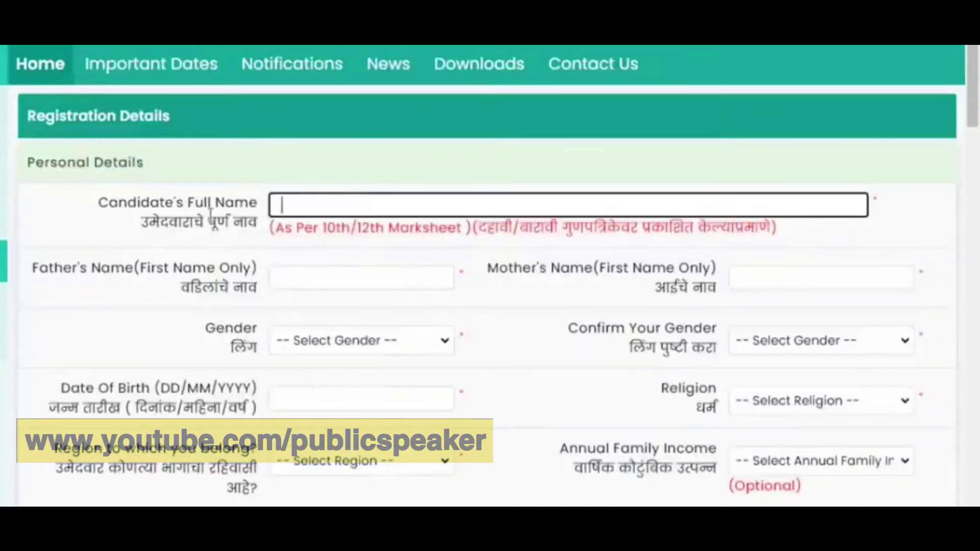
pyautogui.moveTo(274, 227); pyautogui.dragTo(533, 227)
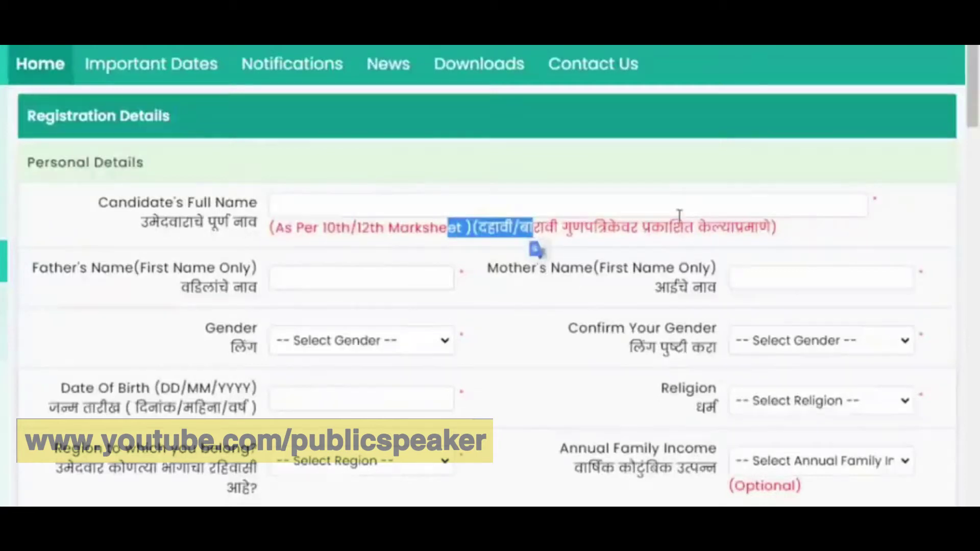
pyautogui.tripleClick(738, 226)
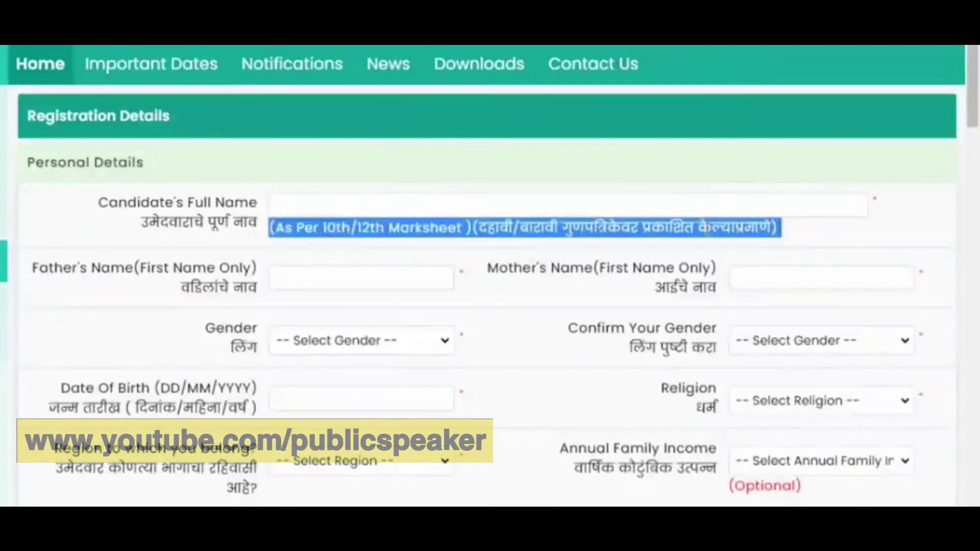
pyautogui.click(703, 230)
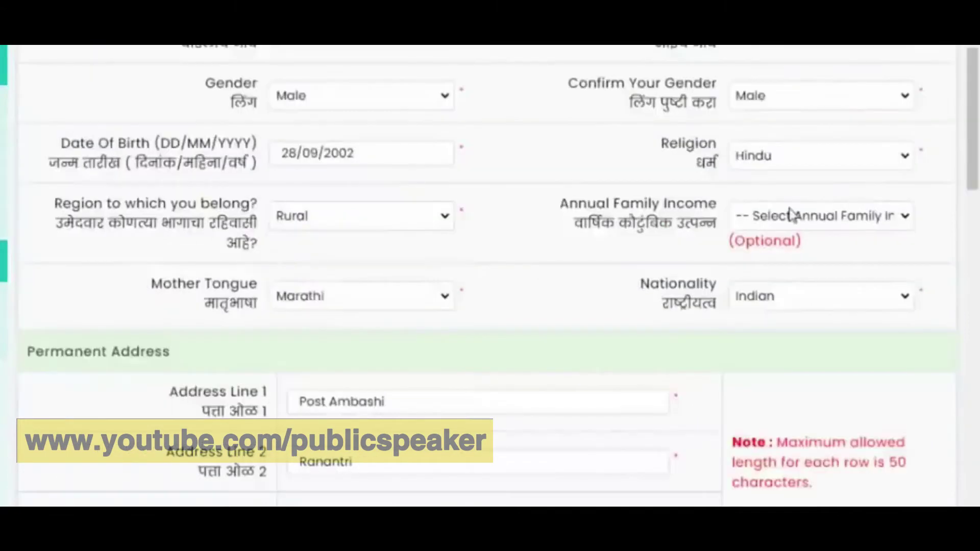
# Step: Open the Annual Family Income list and close it without selecting an income
pyautogui.click(790, 215)
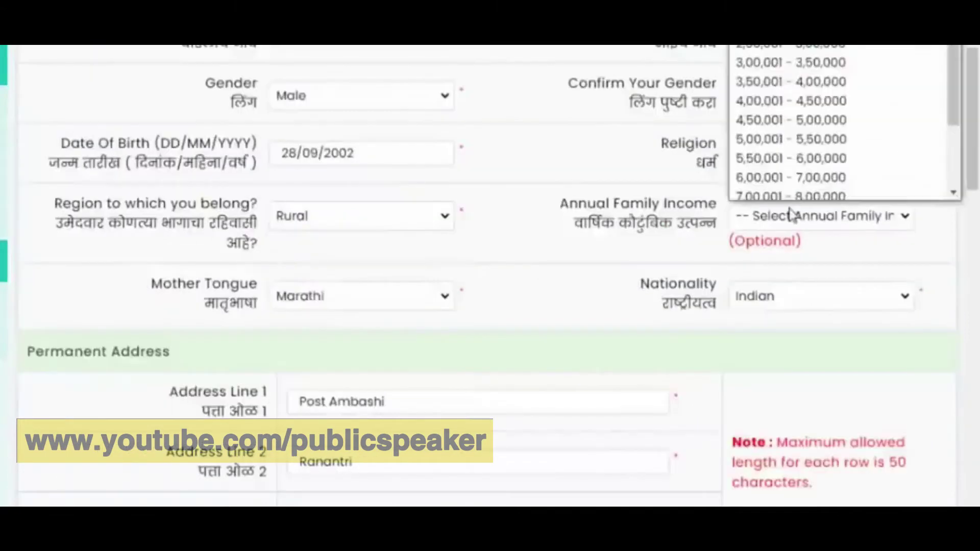
pyautogui.scroll(-1, 790, 62)
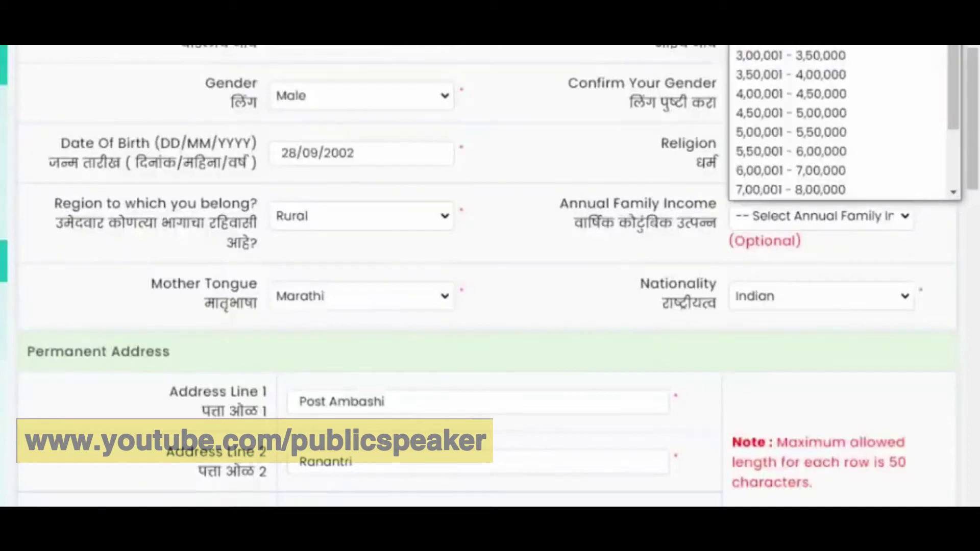
pyautogui.click(691, 263)
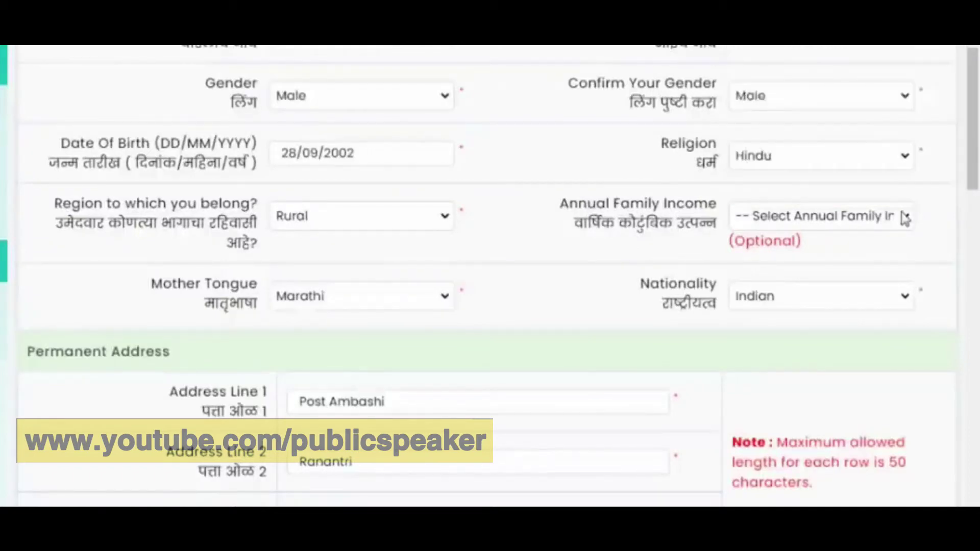
pyautogui.moveTo(974, 131); pyautogui.dragTo(977, 182)
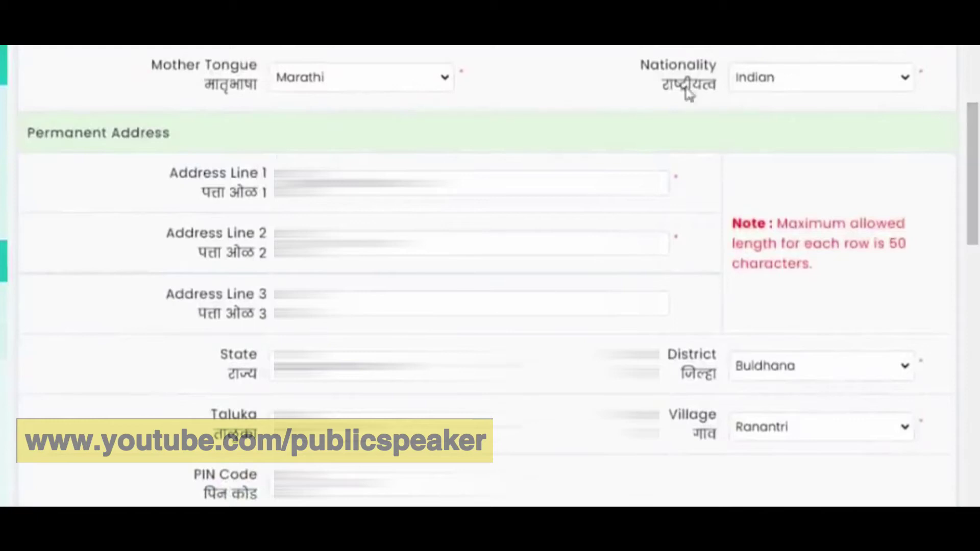
pyautogui.click(340, 88)
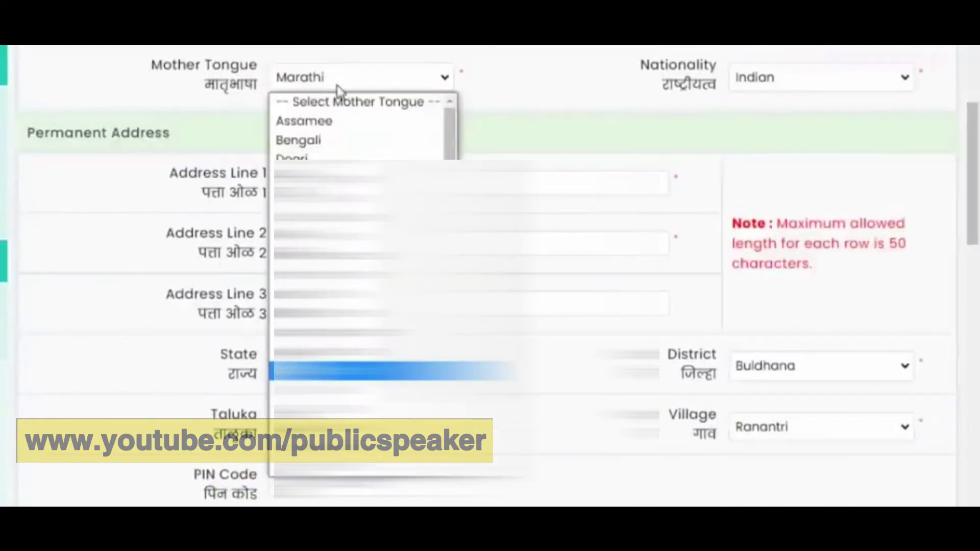
pyautogui.press('Down')
pyautogui.press('Up')
pyautogui.press('Return')
pyautogui.click(745, 74)
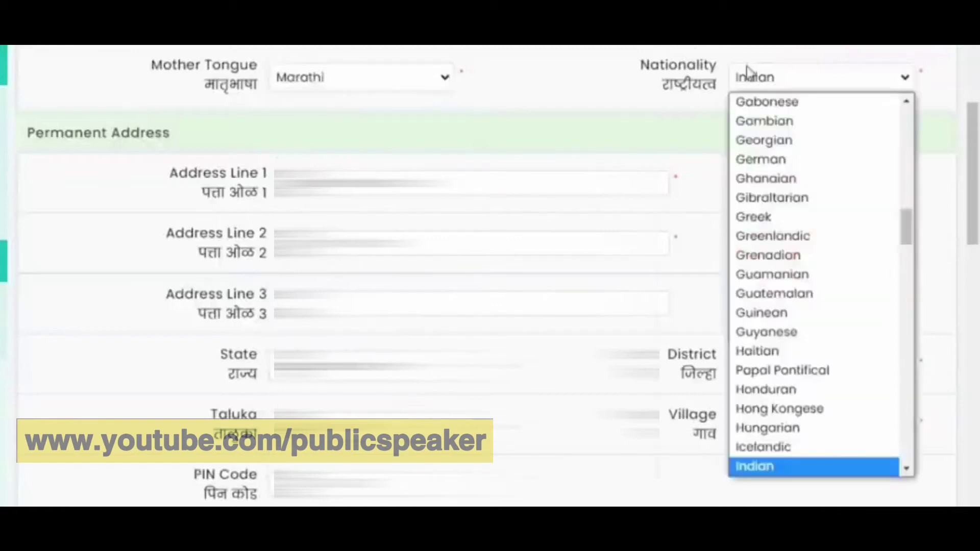
pyautogui.click(541, 144)
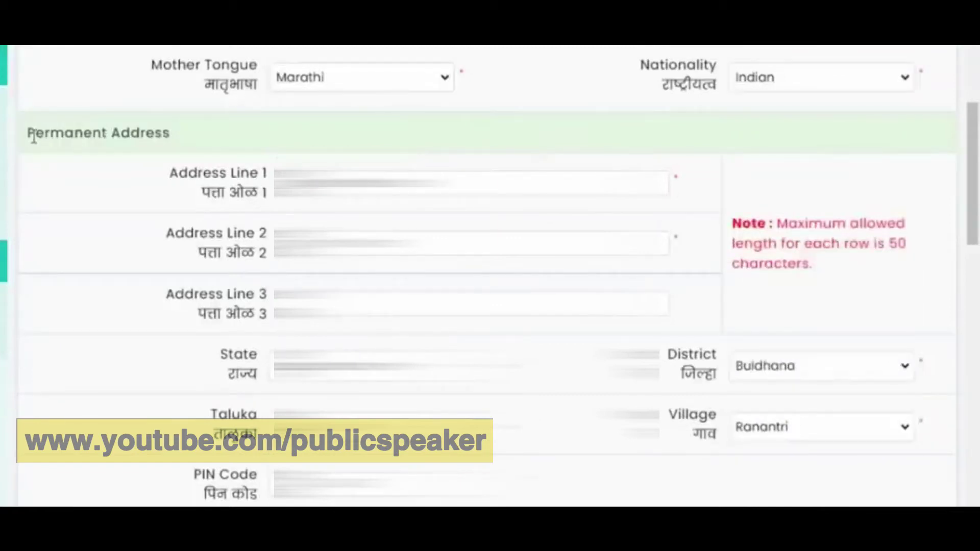
pyautogui.moveTo(26, 138); pyautogui.dragTo(207, 135)
pyautogui.click(379, 155)
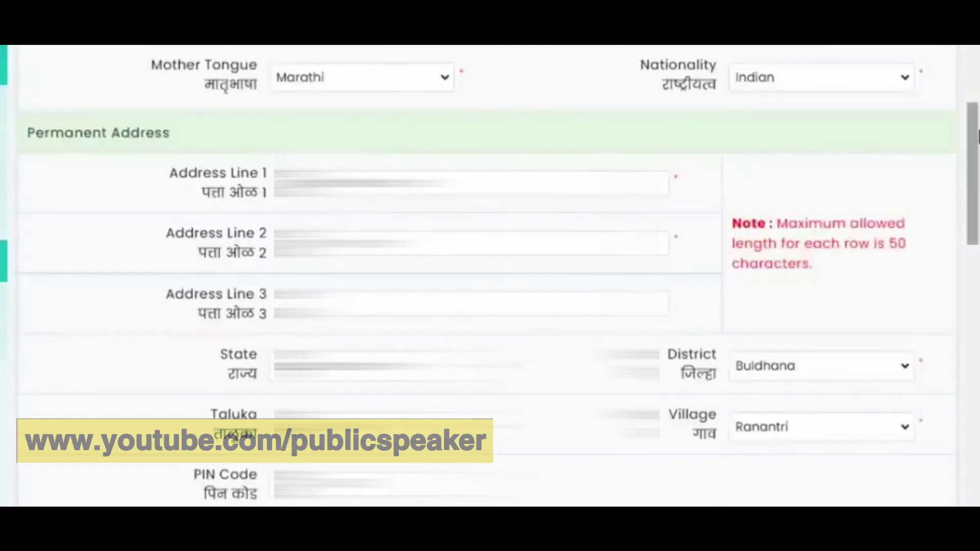
pyautogui.moveTo(976, 135); pyautogui.dragTo(978, 156)
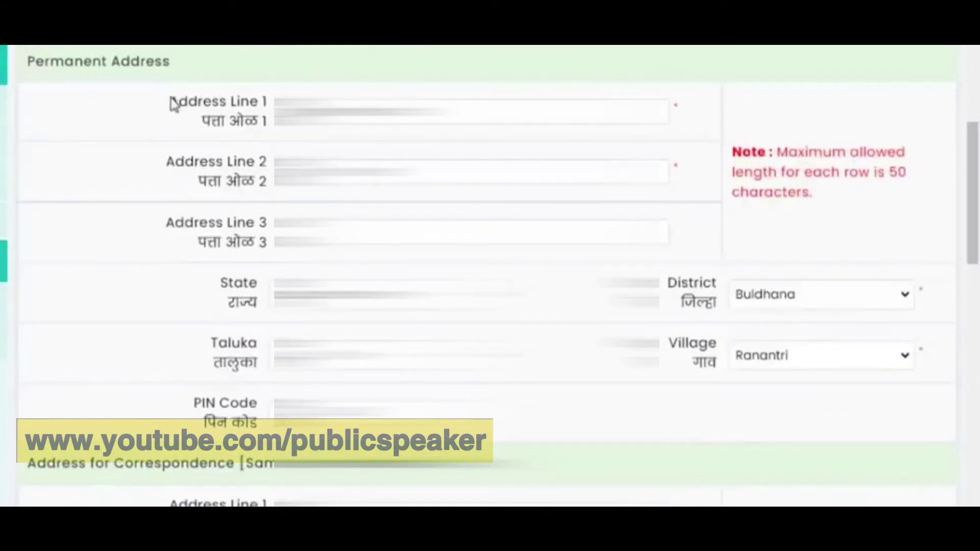
pyautogui.moveTo(170, 101); pyautogui.dragTo(265, 121)
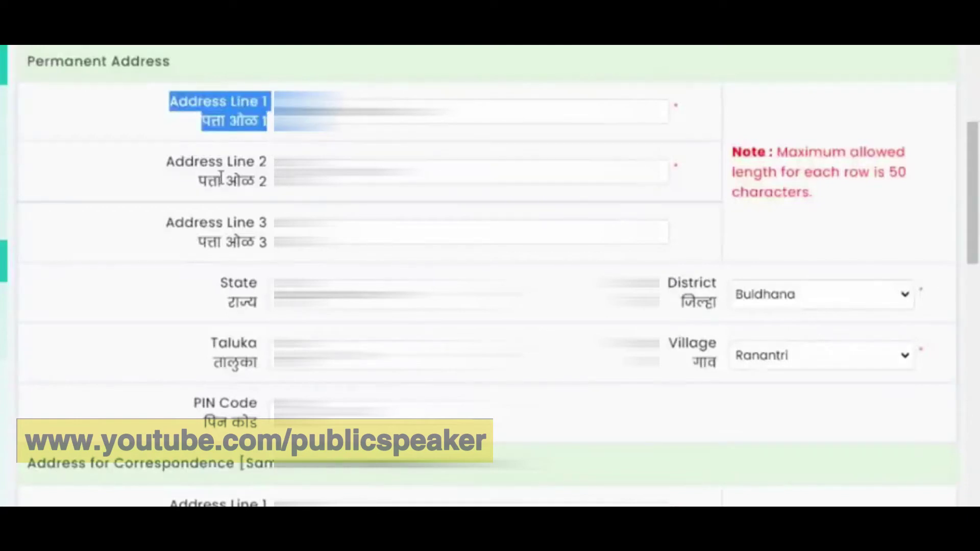
pyautogui.moveTo(221, 179); pyautogui.dragTo(270, 199)
pyautogui.moveTo(223, 225); pyautogui.dragTo(268, 244)
pyautogui.doubleClick(259, 242)
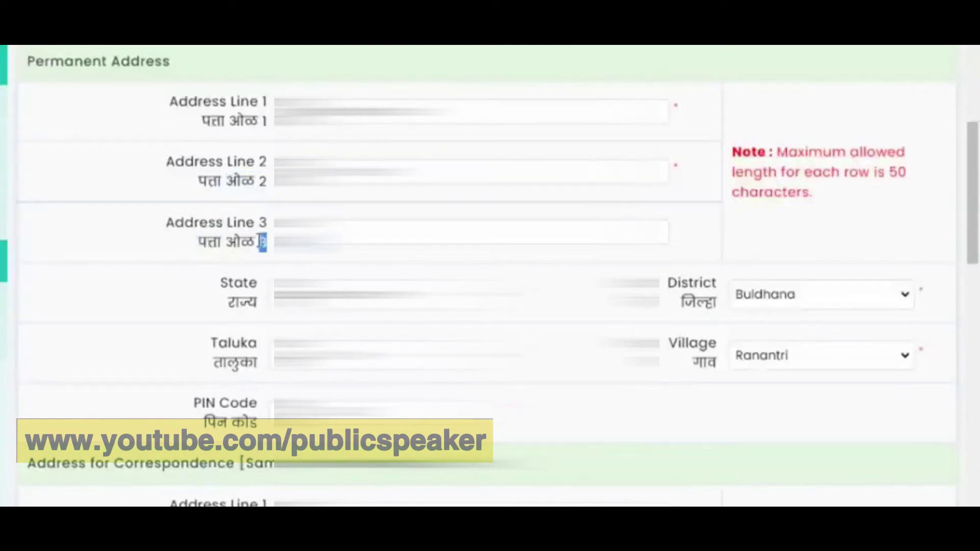
pyautogui.tripleClick(261, 242)
pyautogui.scroll(-5, 261, 241)
pyautogui.tripleClick(270, 151)
pyautogui.click(271, 152)
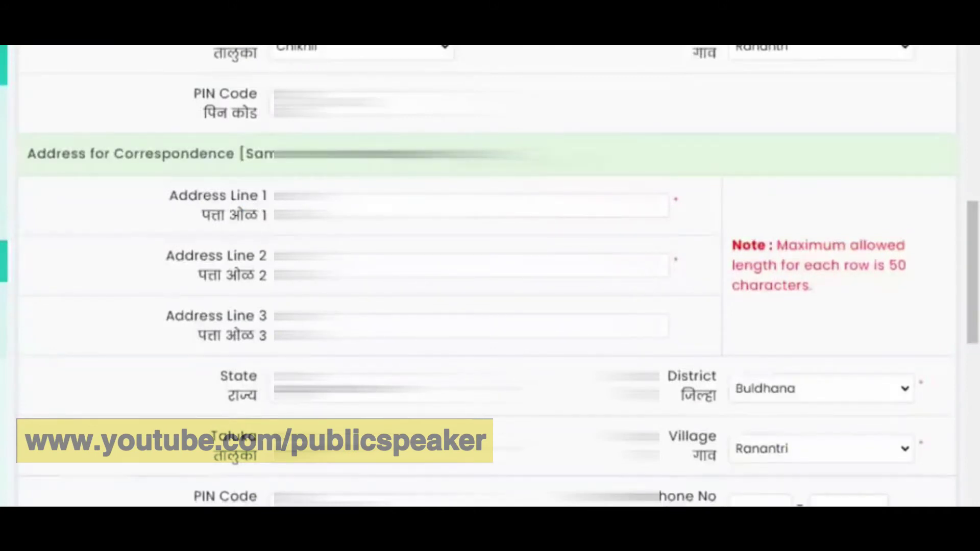
pyautogui.scroll(1, 489, 275)
pyautogui.tripleClick(153, 184)
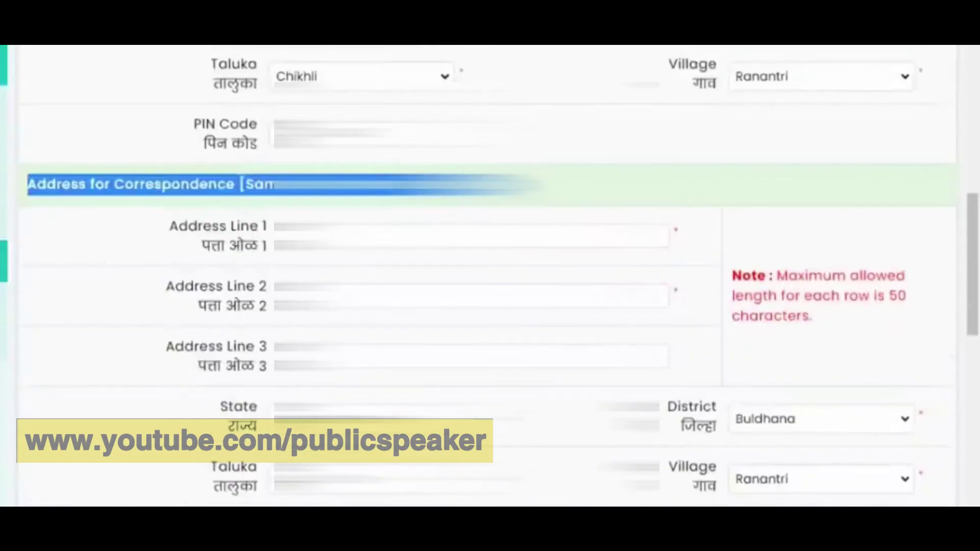
pyautogui.scroll(1, 490, 275)
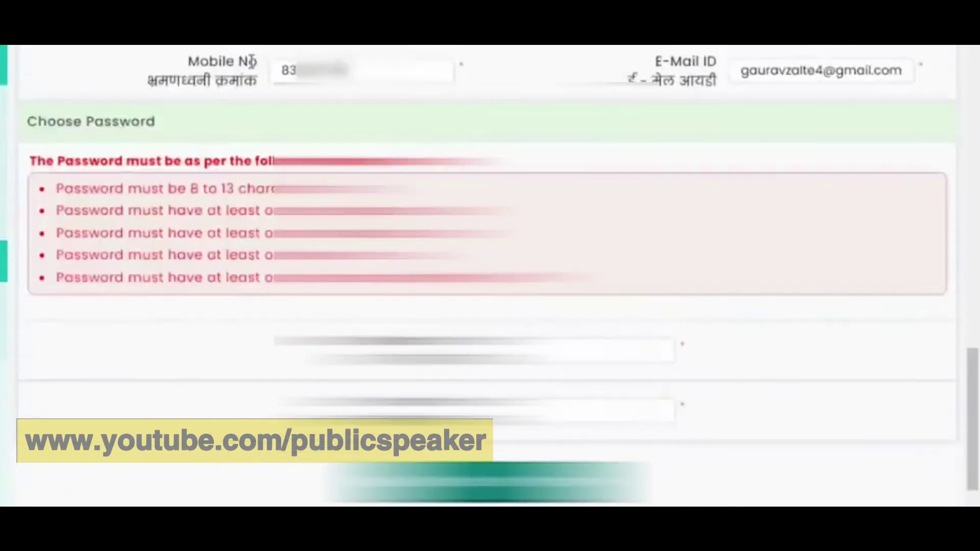
pyautogui.scroll(-10, 749, 243)
pyautogui.tripleClick(245, 62)
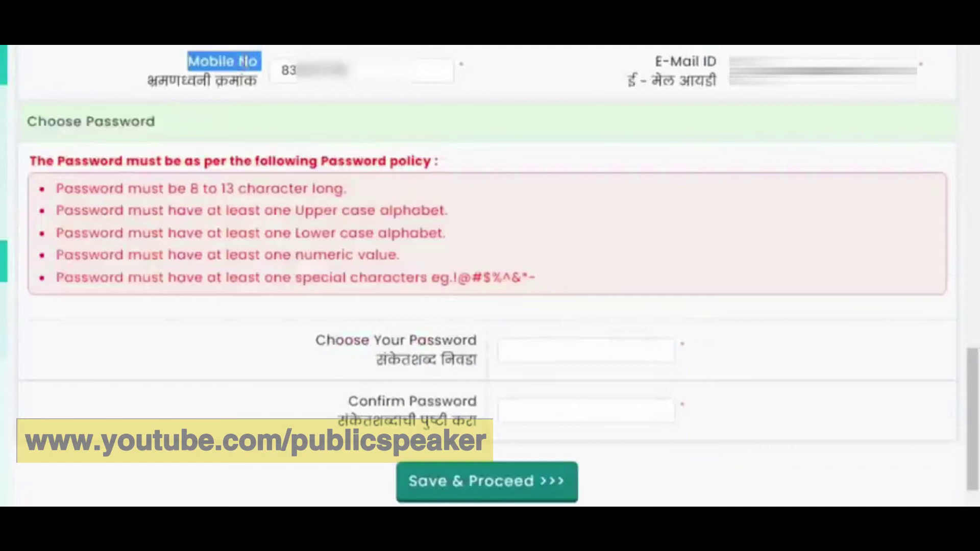
# Step: Enter and confirm the account password, save the registration details, and save the browser login
pyautogui.moveTo(245, 61); pyautogui.dragTo(641, 103)
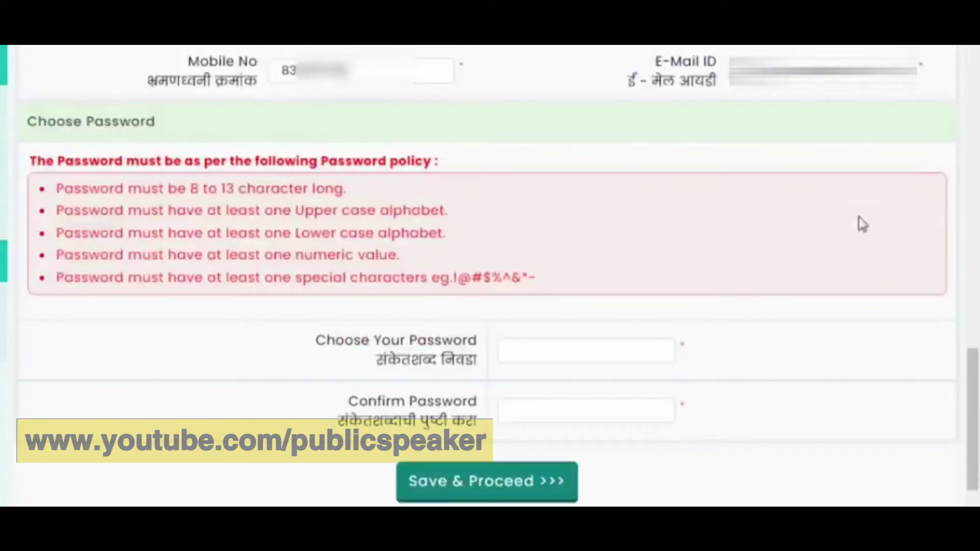
pyautogui.click(621, 349)
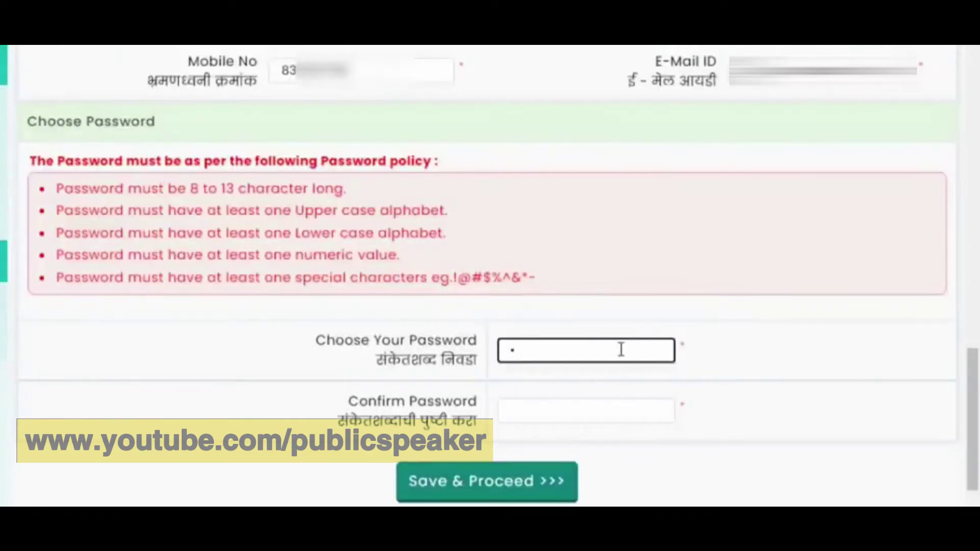
pyautogui.write('*********')
pyautogui.press('Tab')
pyautogui.write('*****')
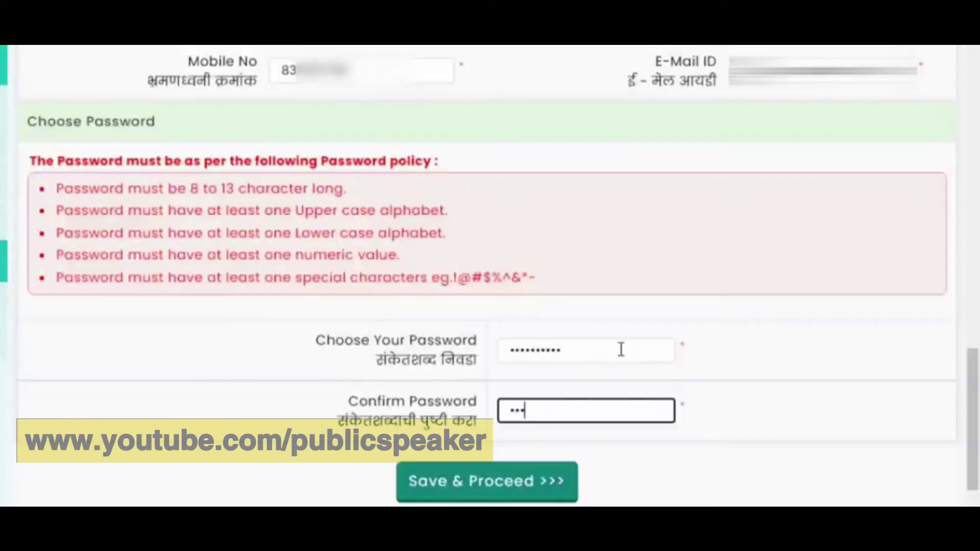
pyautogui.write('*****')
pyautogui.click(498, 493)
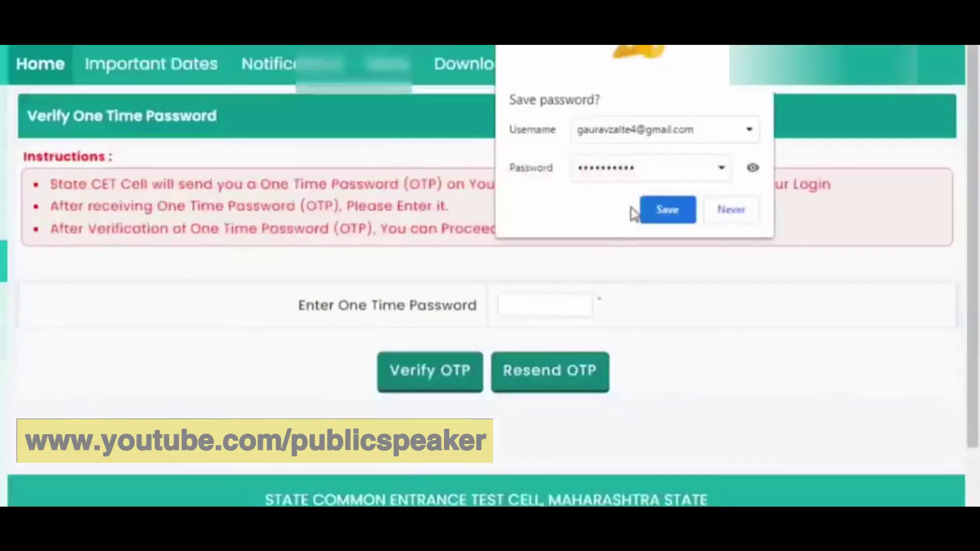
pyautogui.click(659, 212)
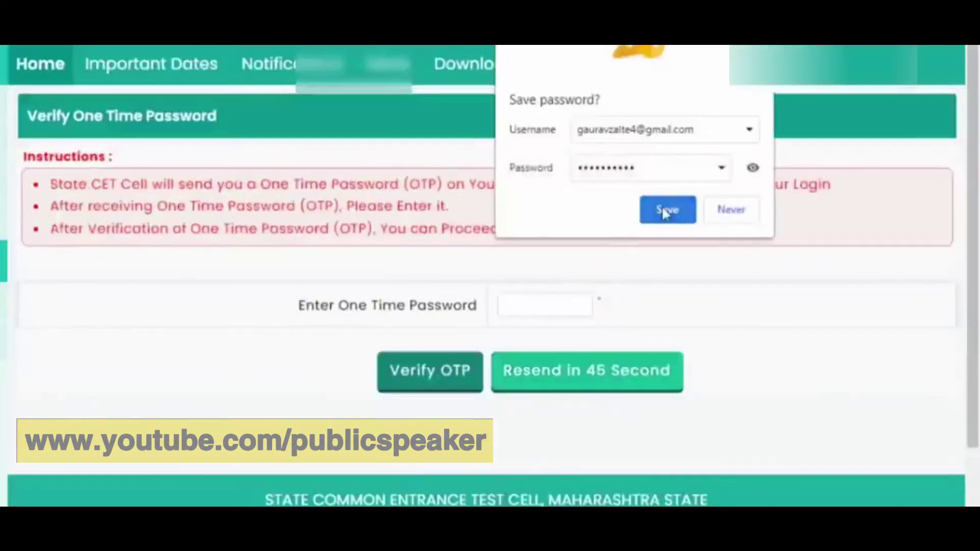
# Step: Enter the received one-time password and verify it
pyautogui.click(538, 303)
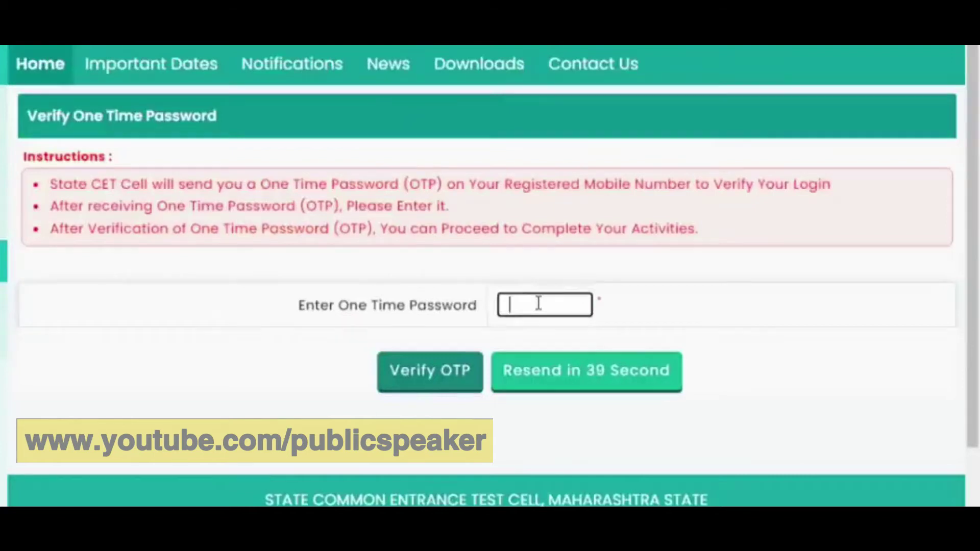
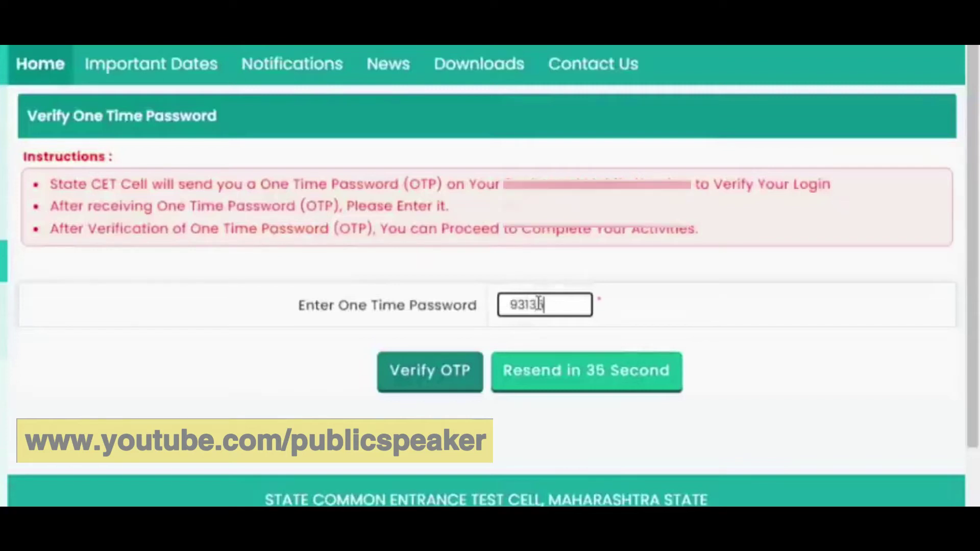
pyautogui.click(416, 368)
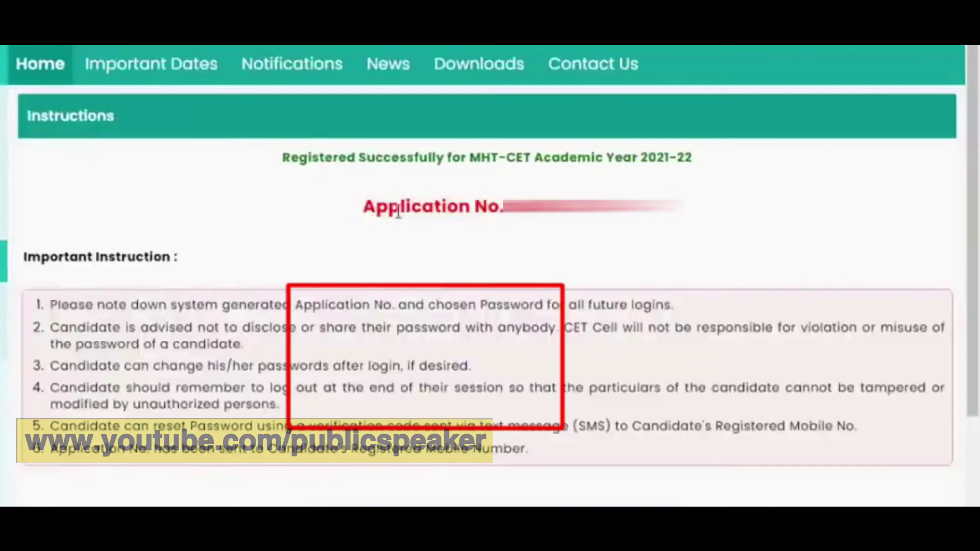
# Step: Select the new application number to note it, then continue to the application form
pyautogui.moveTo(977, 216); pyautogui.dragTo(977, 247)
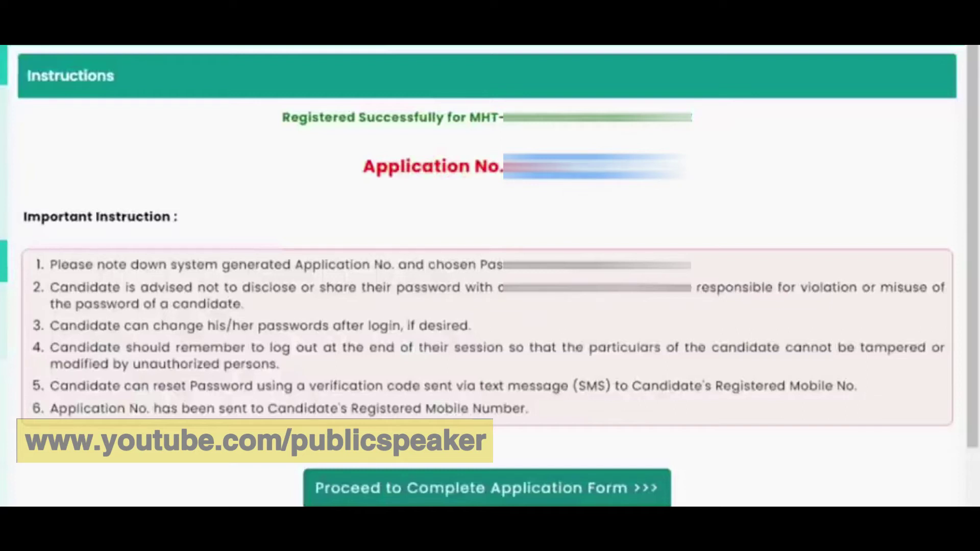
pyautogui.tripleClick(437, 181)
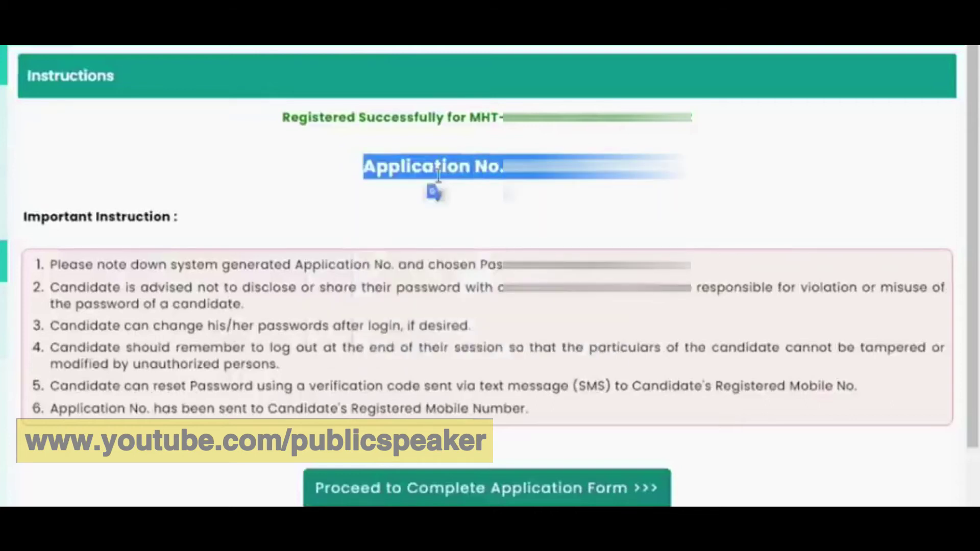
pyautogui.click(472, 174)
pyautogui.tripleClick(472, 176)
pyautogui.click(501, 171)
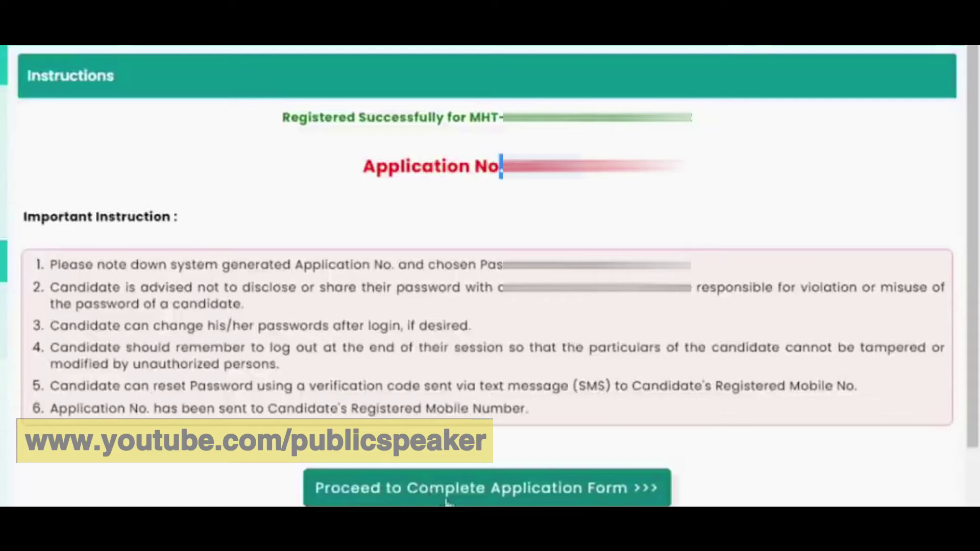
pyautogui.click(484, 497)
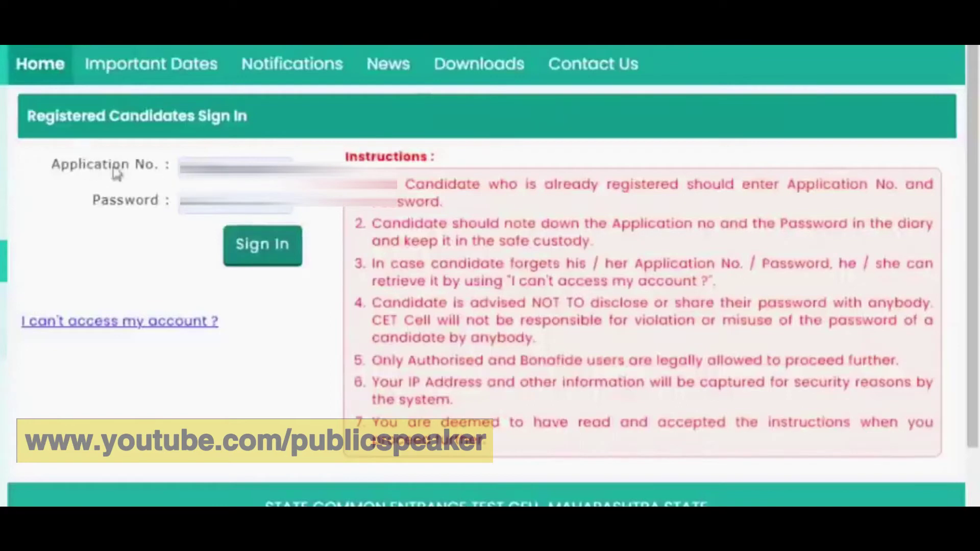
# Step: Sign in with the application number and the account password
pyautogui.click(197, 167)
pyautogui.click(241, 167)
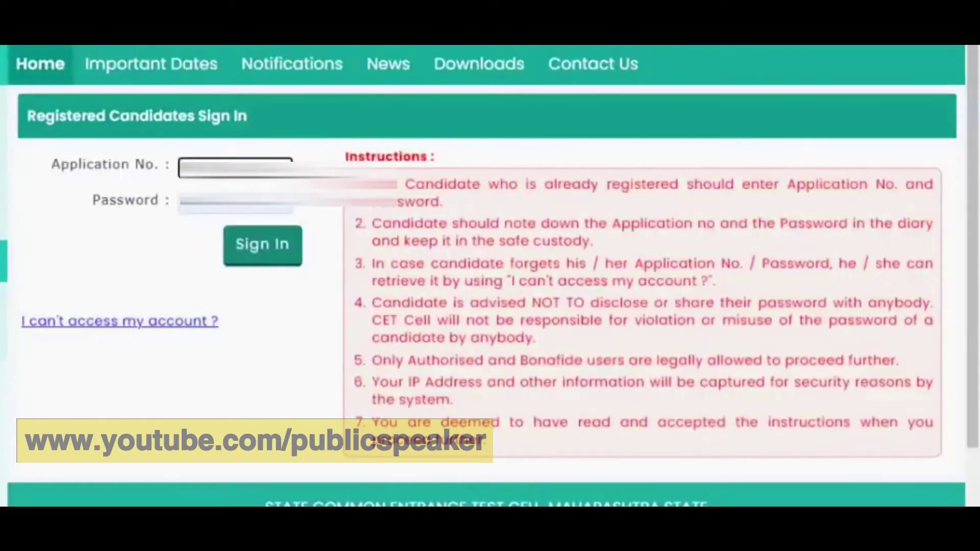
pyautogui.press('Tab')
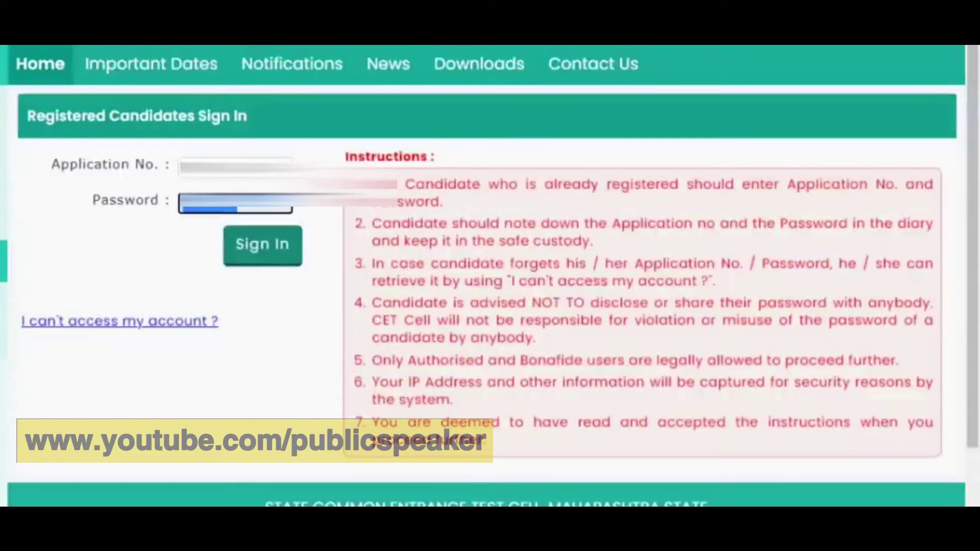
pyautogui.press('BackSpace')
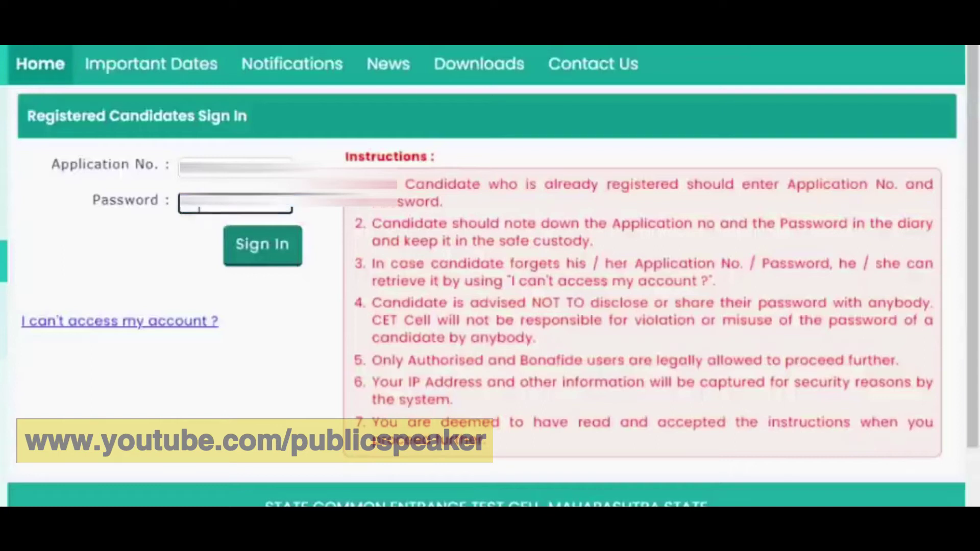
pyautogui.write('****')
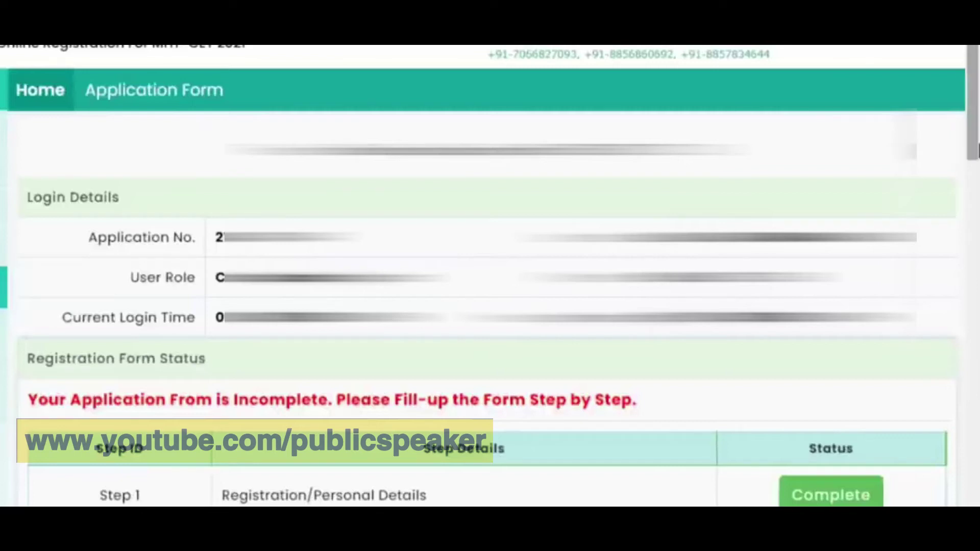
# Step: Scroll to the Registration Form Status table and review the Step 1 and Domicile and Category Details statuses
pyautogui.scroll(-1, 969, 128)
pyautogui.moveTo(978, 107); pyautogui.dragTo(977, 162)
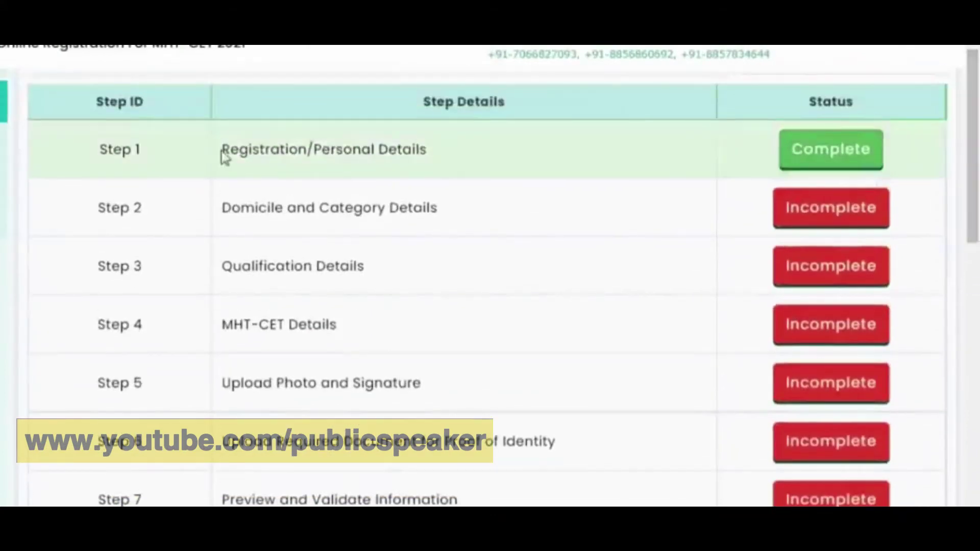
pyautogui.moveTo(222, 156); pyautogui.dragTo(355, 167)
pyautogui.click(709, 148)
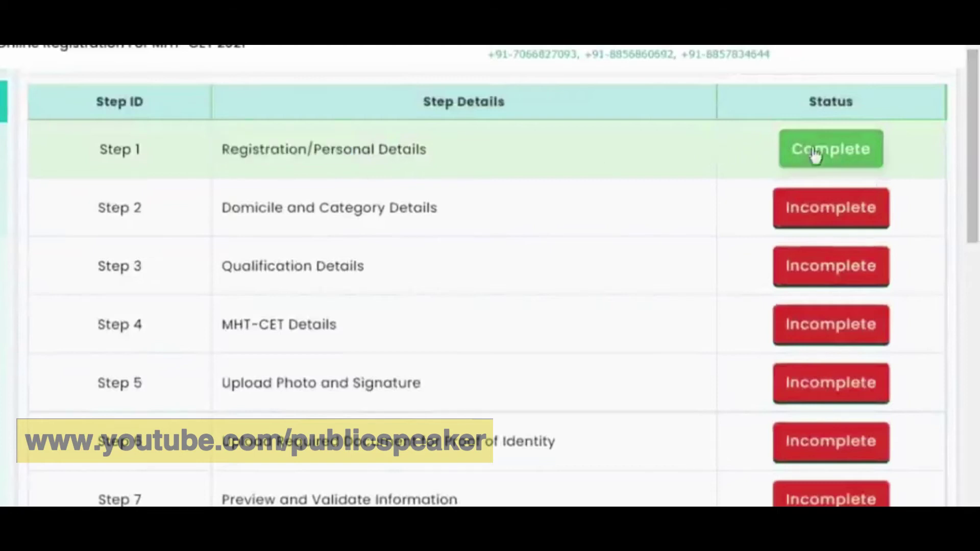
pyautogui.moveTo(129, 208); pyautogui.dragTo(298, 212)
pyautogui.tripleClick(300, 214)
pyautogui.click(499, 224)
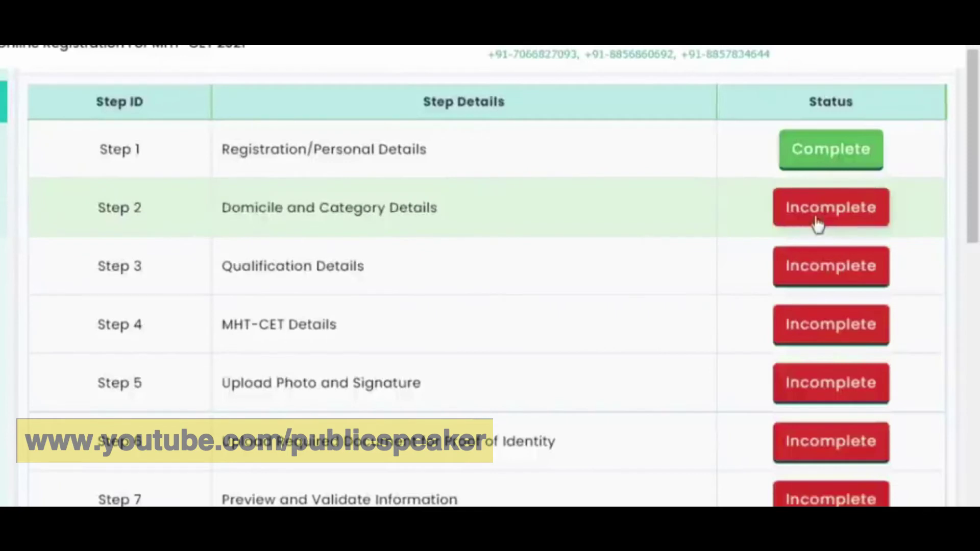
# Step: In Domicile and Category Details, answer Yes to Maharashtra residency and choose OBC as category
pyautogui.click(832, 222)
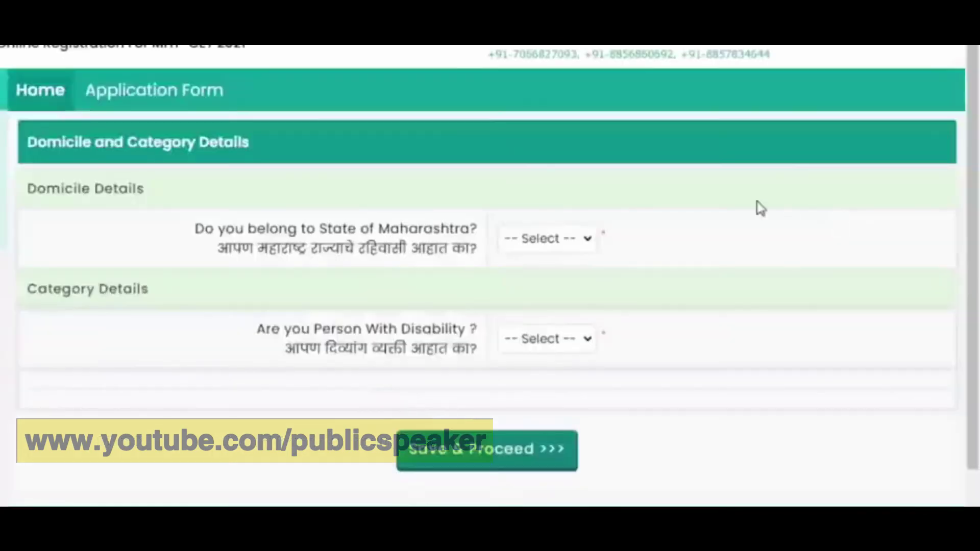
pyautogui.moveTo(199, 225); pyautogui.dragTo(404, 249)
pyautogui.tripleClick(382, 248)
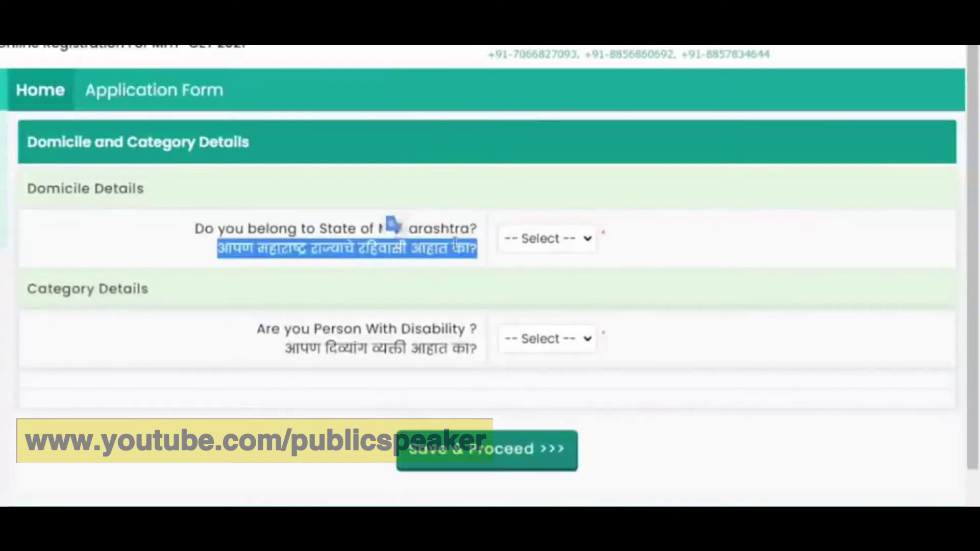
pyautogui.click(534, 239)
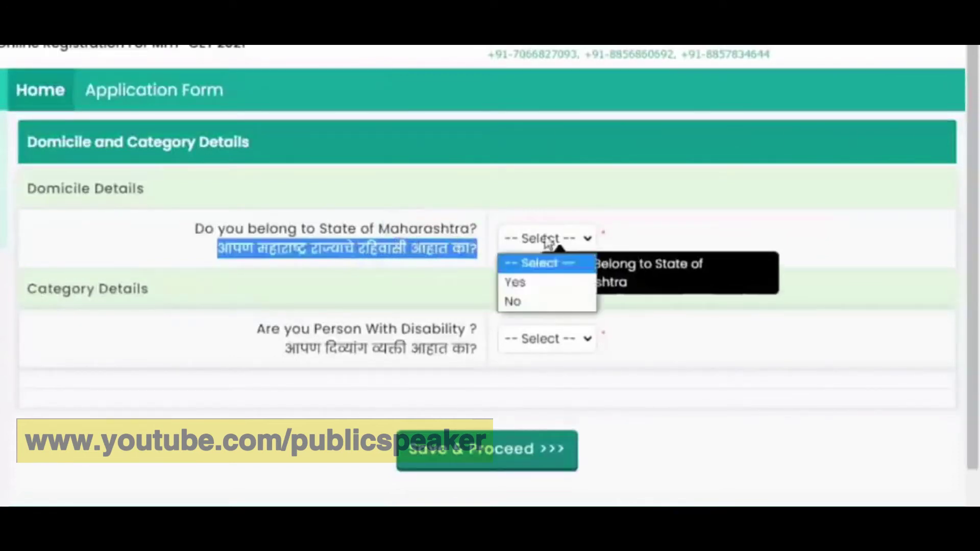
pyautogui.click(549, 285)
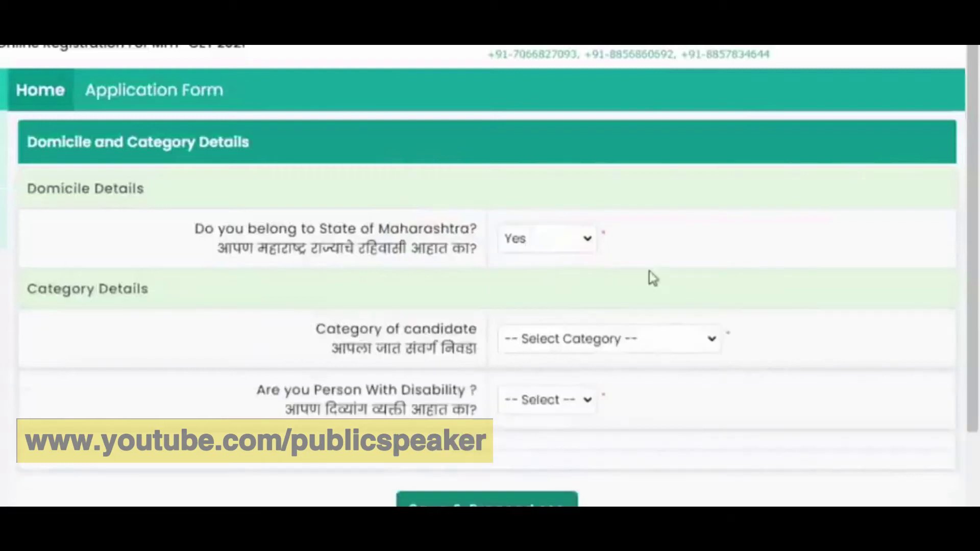
pyautogui.moveTo(327, 327); pyautogui.dragTo(478, 354)
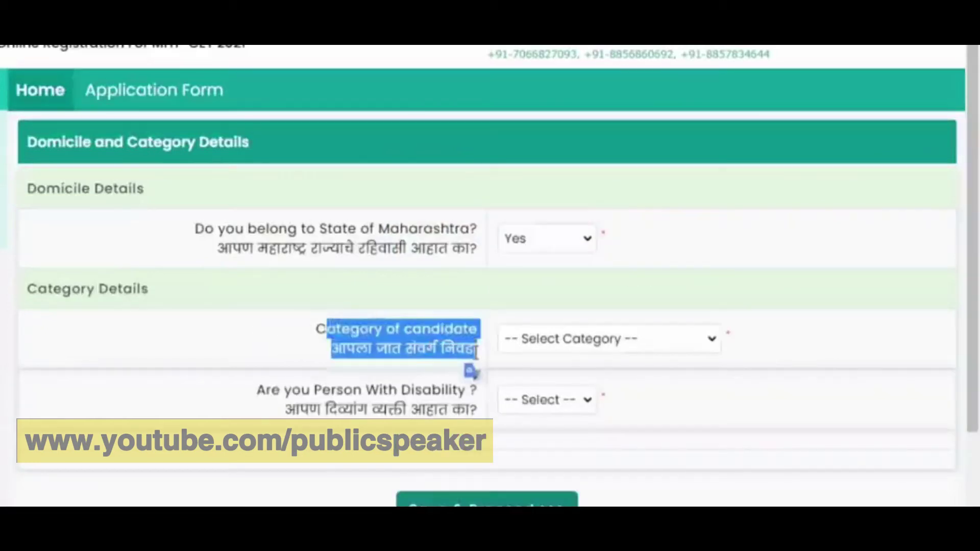
pyautogui.click(584, 345)
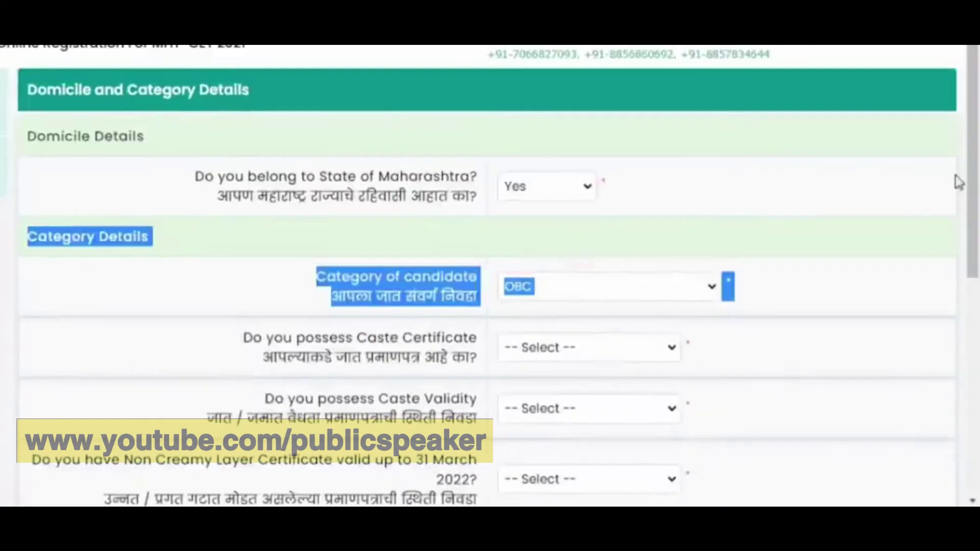
pyautogui.click(960, 180)
pyautogui.moveTo(977, 176); pyautogui.dragTo(977, 260)
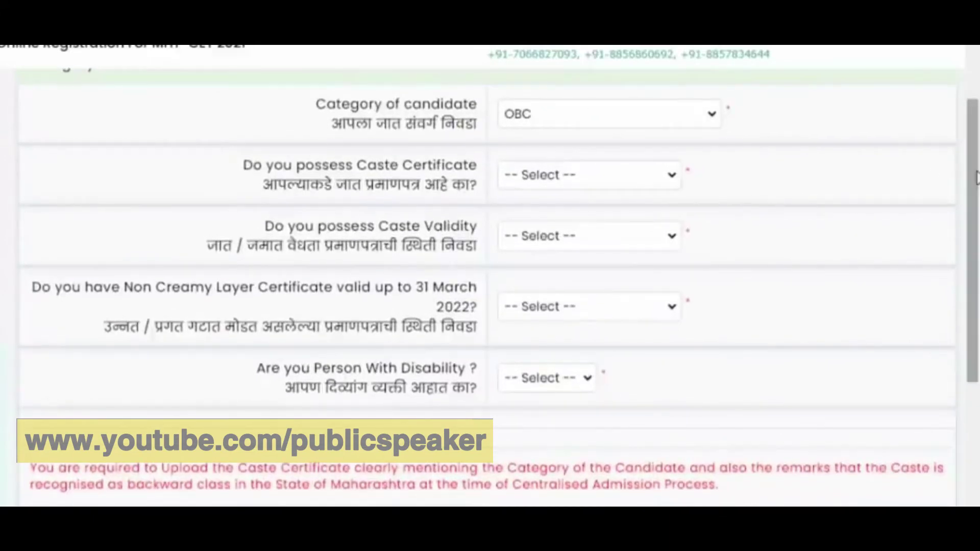
pyautogui.moveTo(975, 175); pyautogui.dragTo(975, 180)
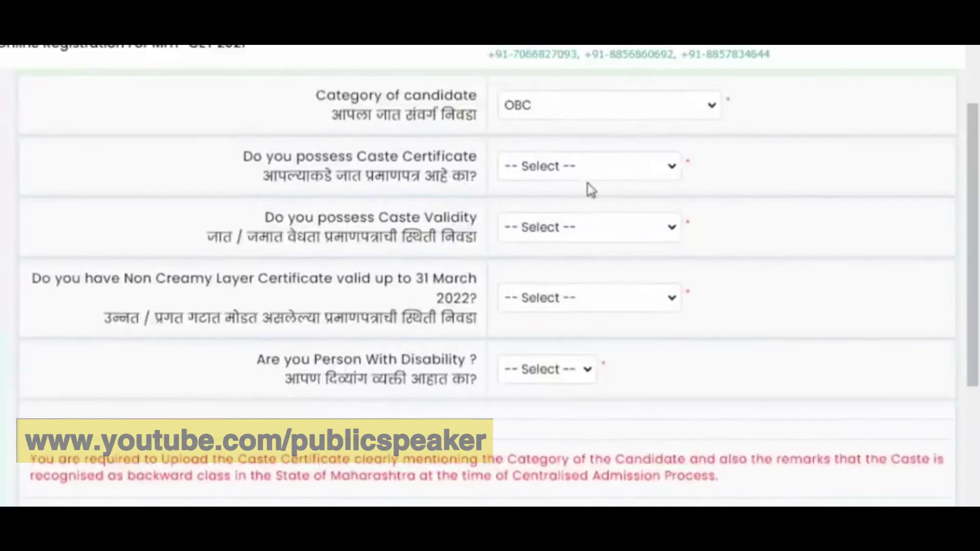
# Step: Mark the caste certificate as Available and caste validity as Not Applied
pyautogui.click(571, 176)
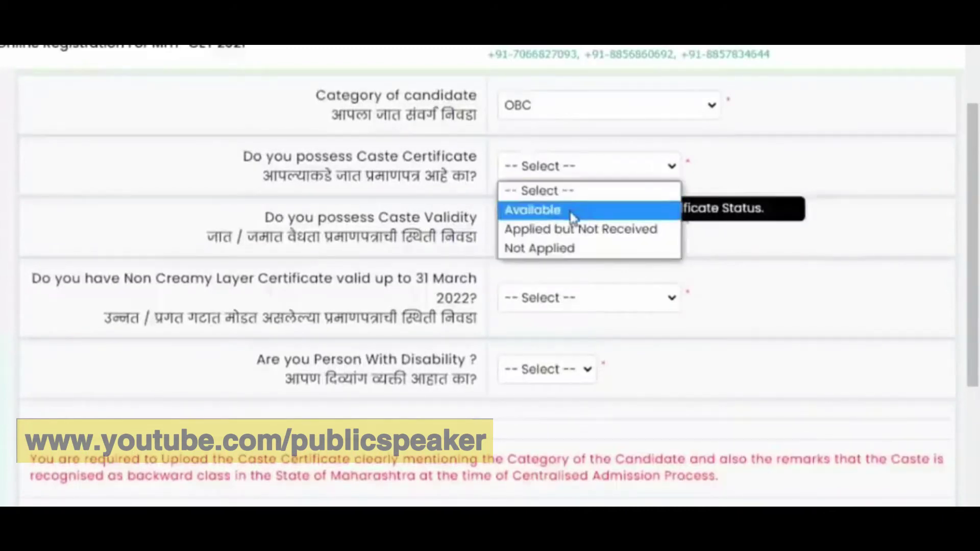
pyautogui.click(572, 214)
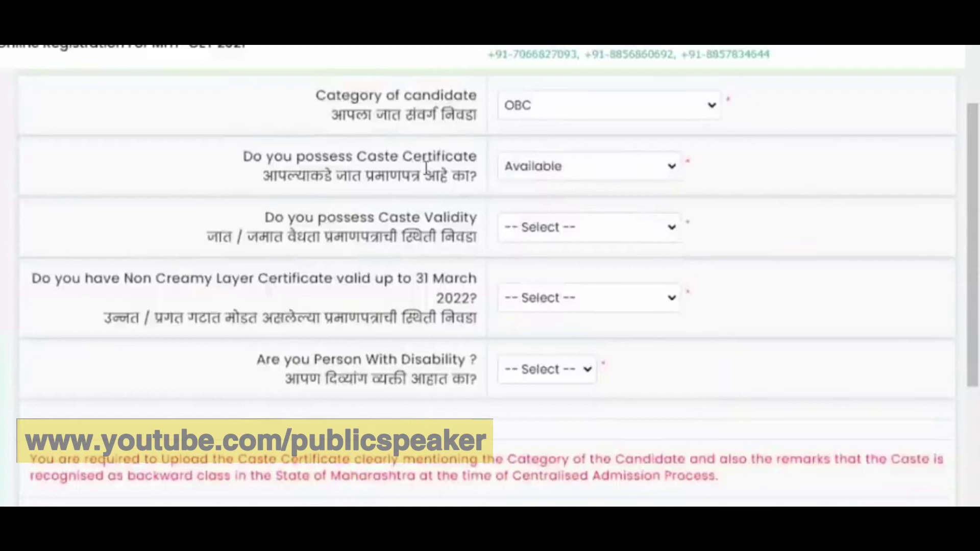
pyautogui.tripleClick(279, 219)
pyautogui.click(542, 227)
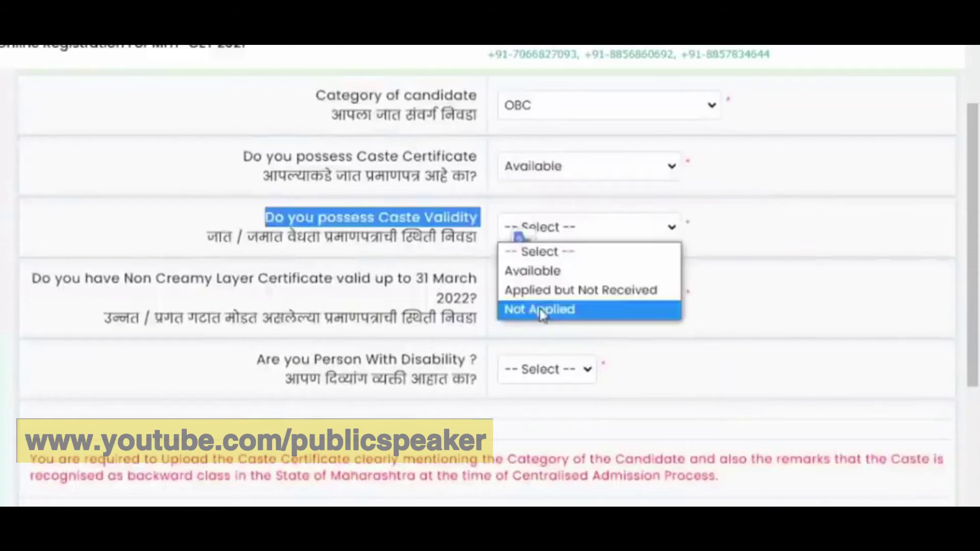
pyautogui.click(542, 310)
pyautogui.scroll(1, 520, 241)
pyautogui.scroll(-1, 453, 262)
pyautogui.click(453, 263)
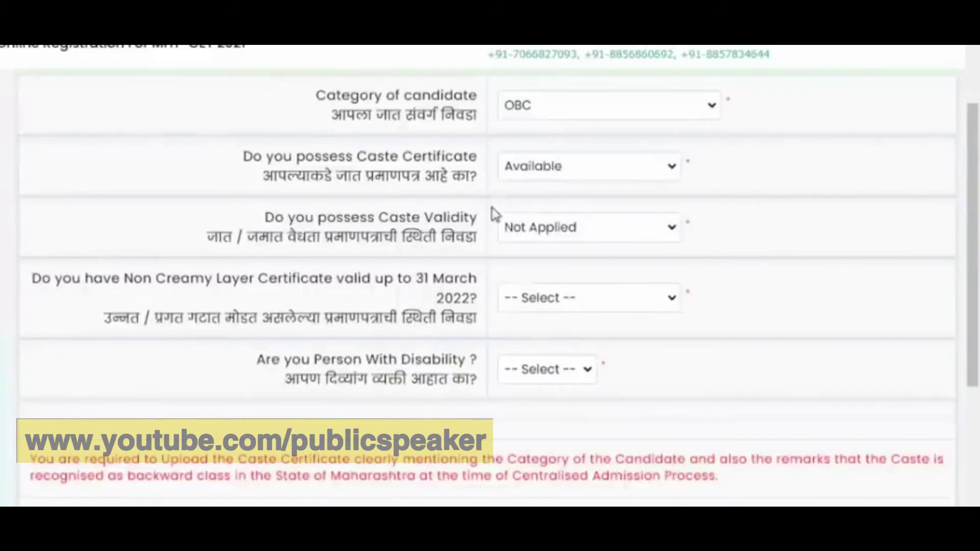
pyautogui.click(550, 230)
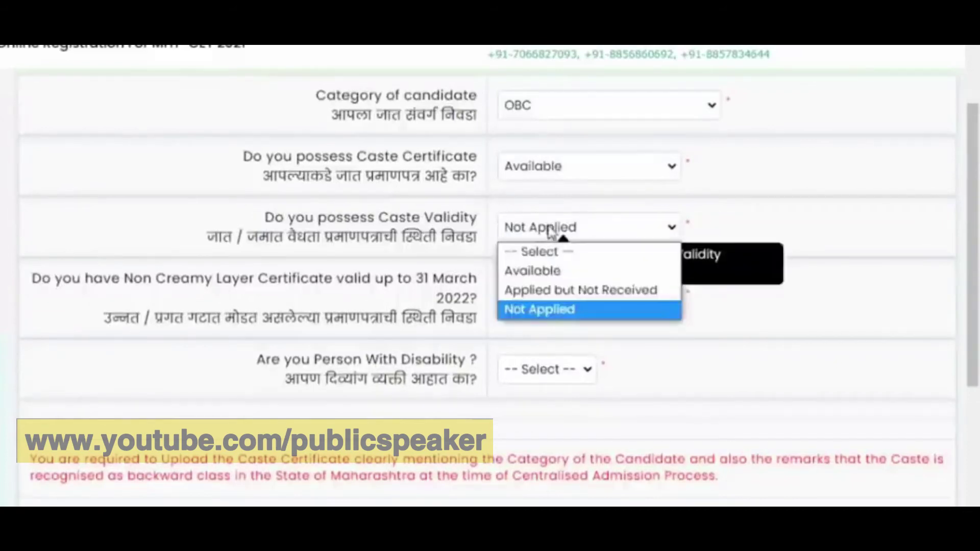
pyautogui.click(461, 223)
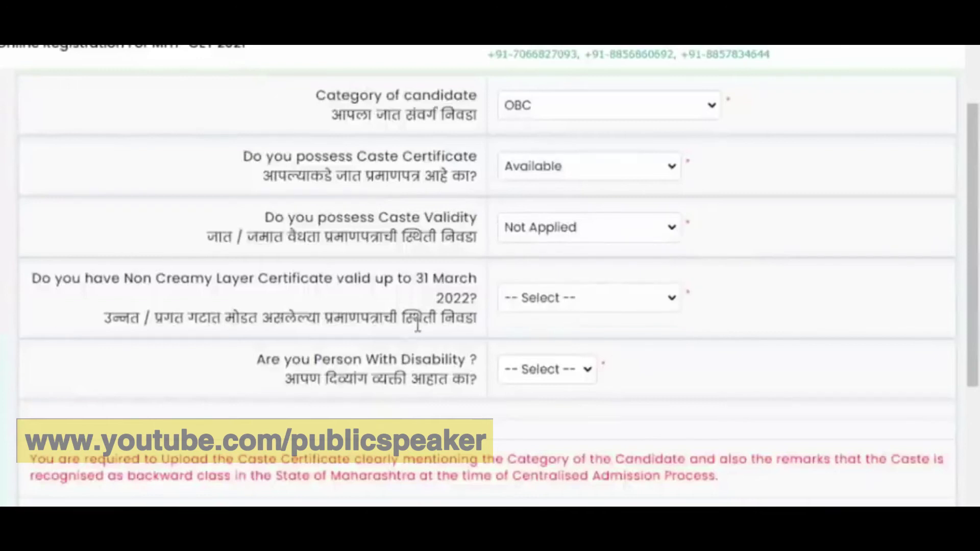
# Step: Mark the non-creamy layer certificate (valid to 31 March 2022) as Available
pyautogui.moveTo(146, 283); pyautogui.dragTo(326, 295)
pyautogui.tripleClick(326, 299)
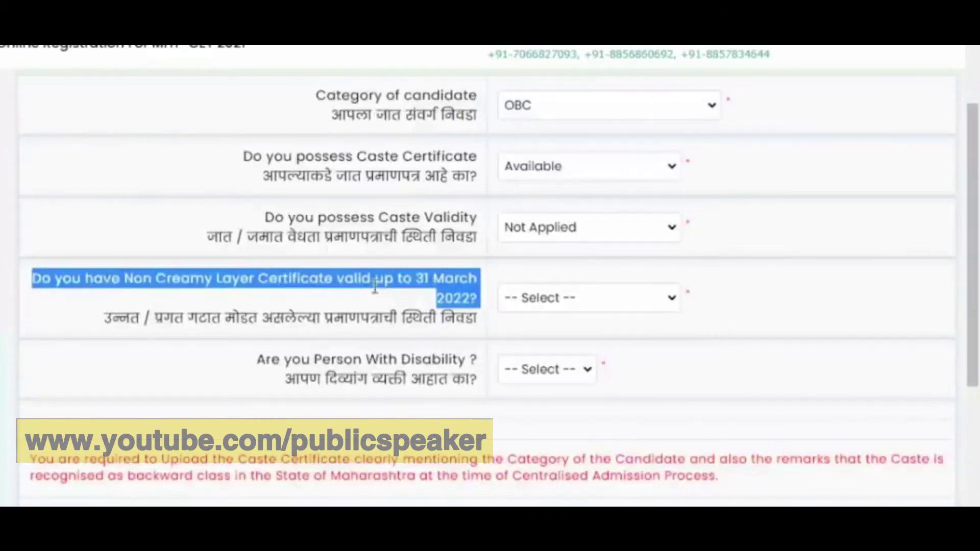
pyautogui.click(413, 269)
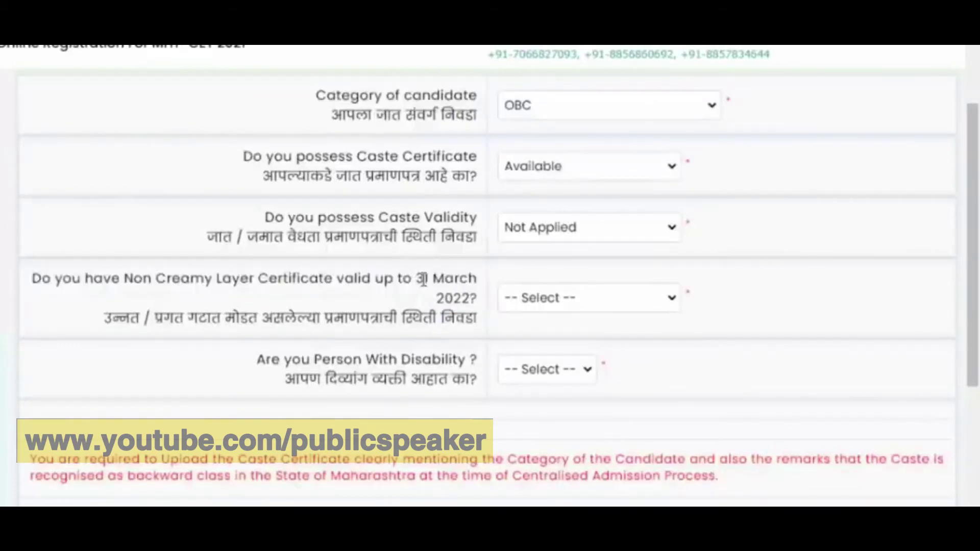
pyautogui.moveTo(423, 279); pyautogui.dragTo(446, 294)
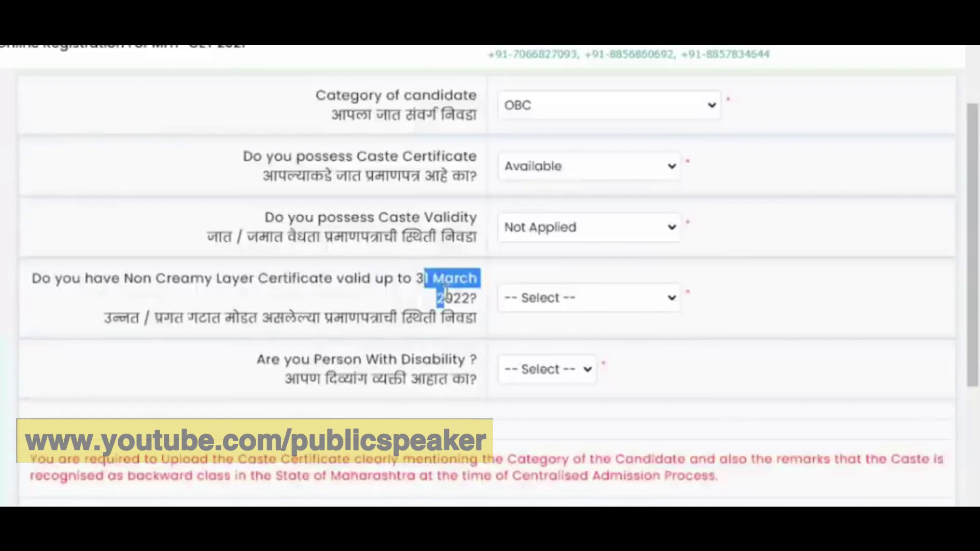
pyautogui.click(538, 302)
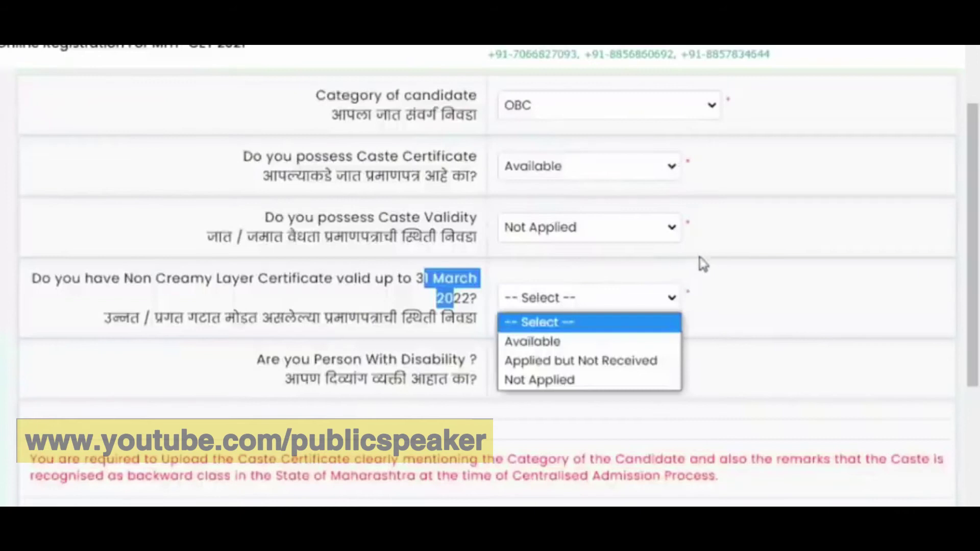
pyautogui.click(582, 342)
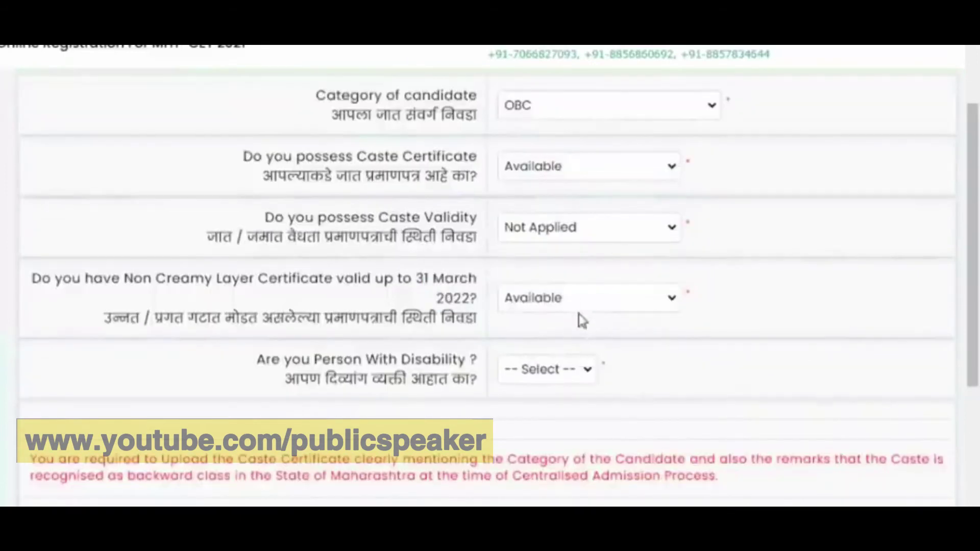
pyautogui.click(564, 306)
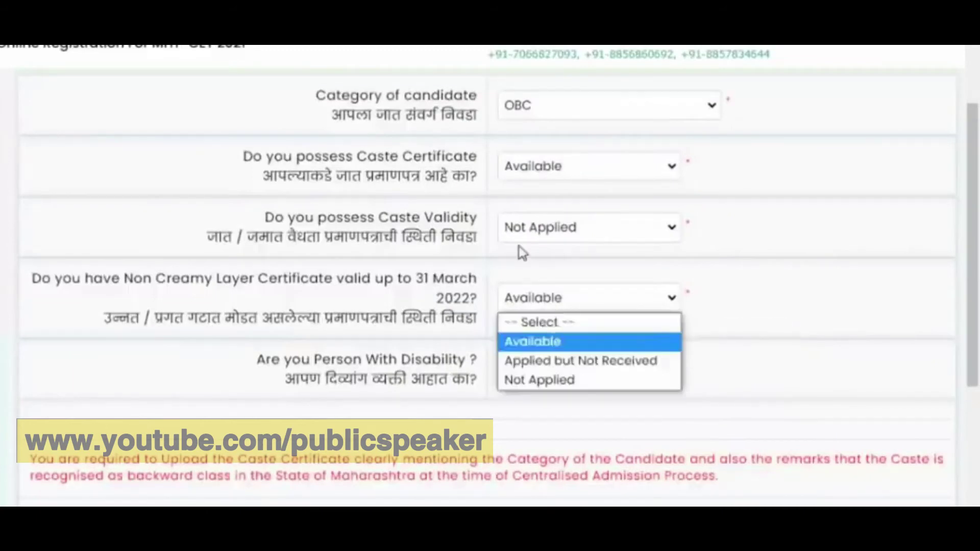
pyautogui.click(461, 303)
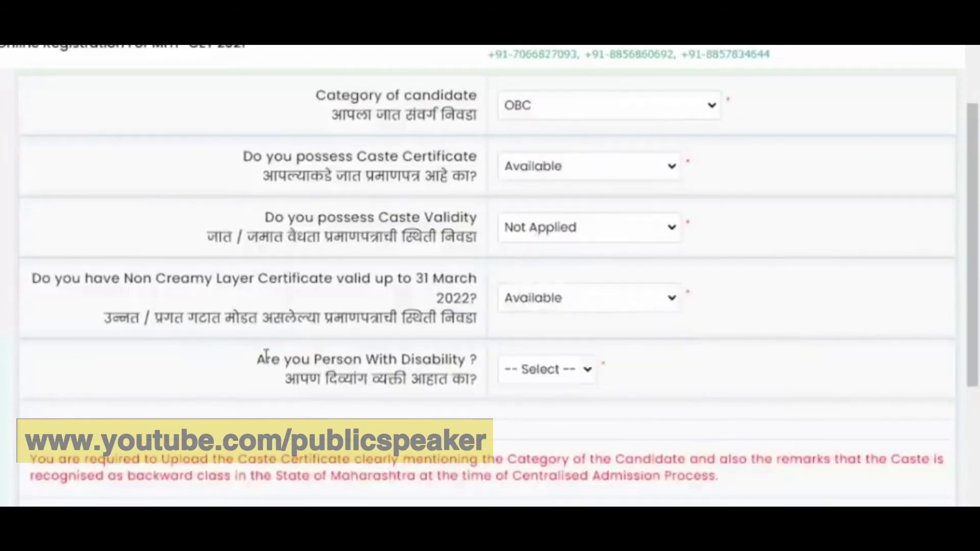
# Step: Answer No to the Person With Disability question
pyautogui.moveTo(264, 359); pyautogui.dragTo(415, 359)
pyautogui.click(546, 369)
pyautogui.press('Down')
pyautogui.press('Return')
pyautogui.moveTo(978, 206); pyautogui.dragTo(978, 326)
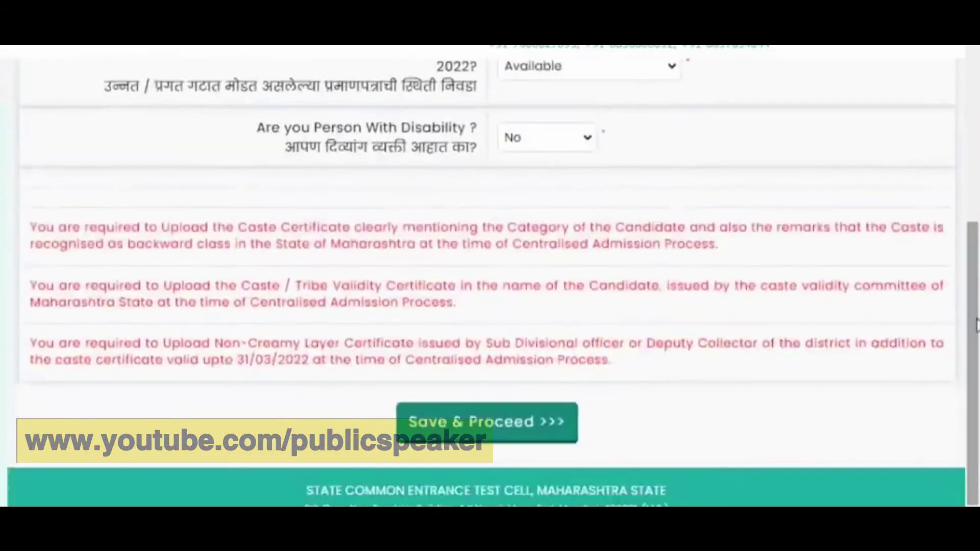
# Step: Save the reservation details and answer Yes to SSC passed in India
pyautogui.click(496, 423)
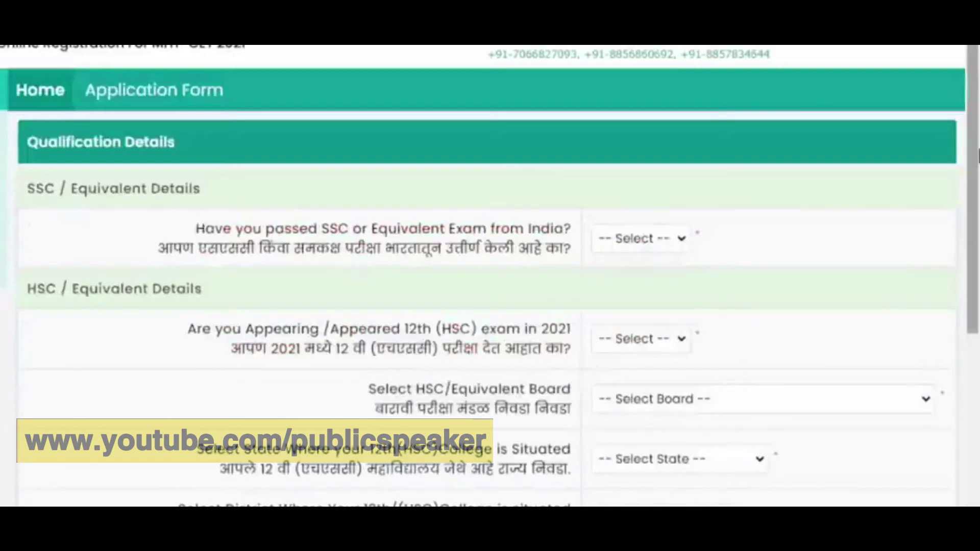
pyautogui.moveTo(979, 139); pyautogui.dragTo(978, 153)
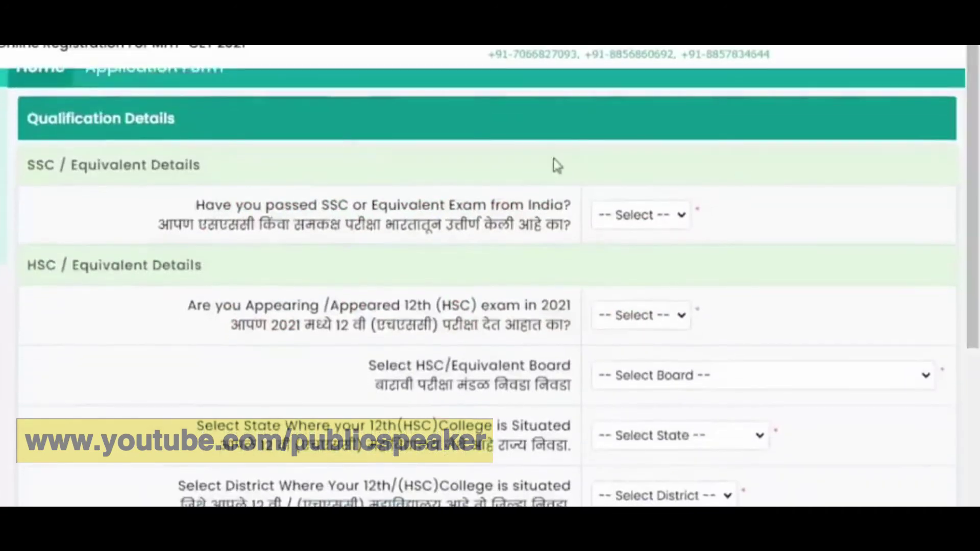
pyautogui.click(641, 215)
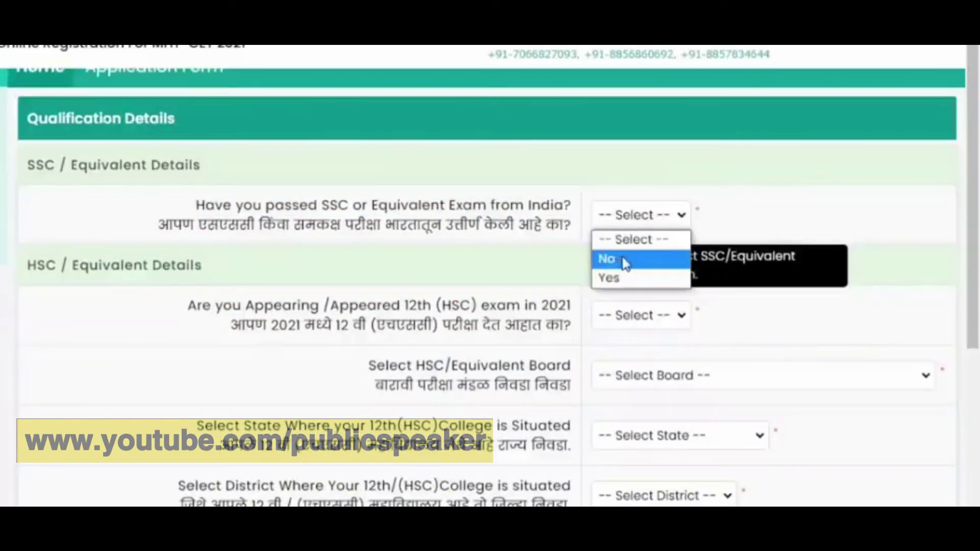
pyautogui.click(627, 277)
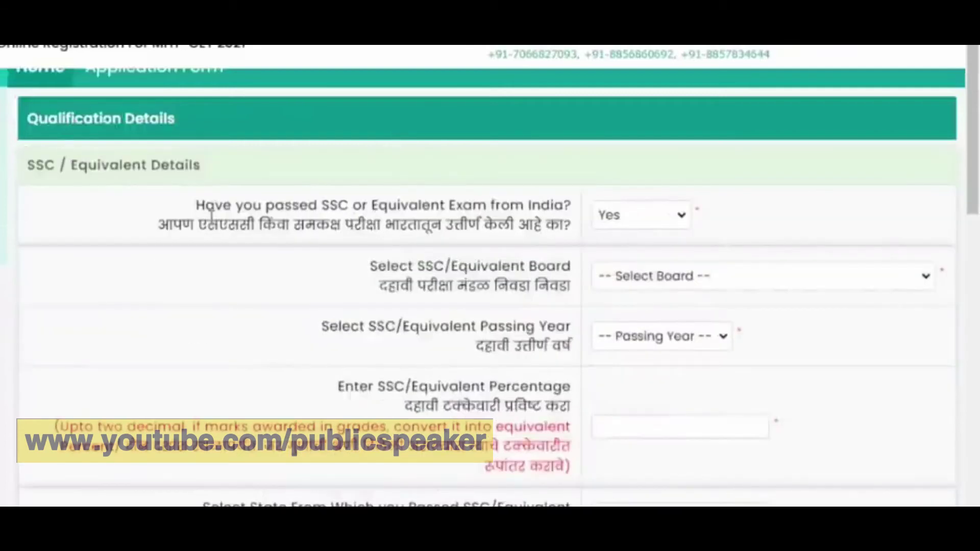
pyautogui.moveTo(198, 205); pyautogui.dragTo(367, 245)
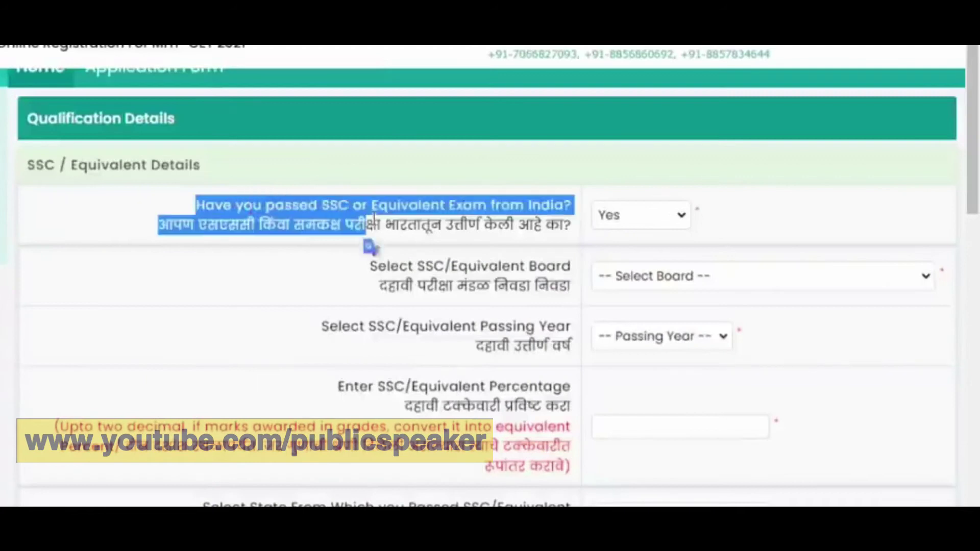
pyautogui.doubleClick(373, 218)
pyautogui.tripleClick(373, 218)
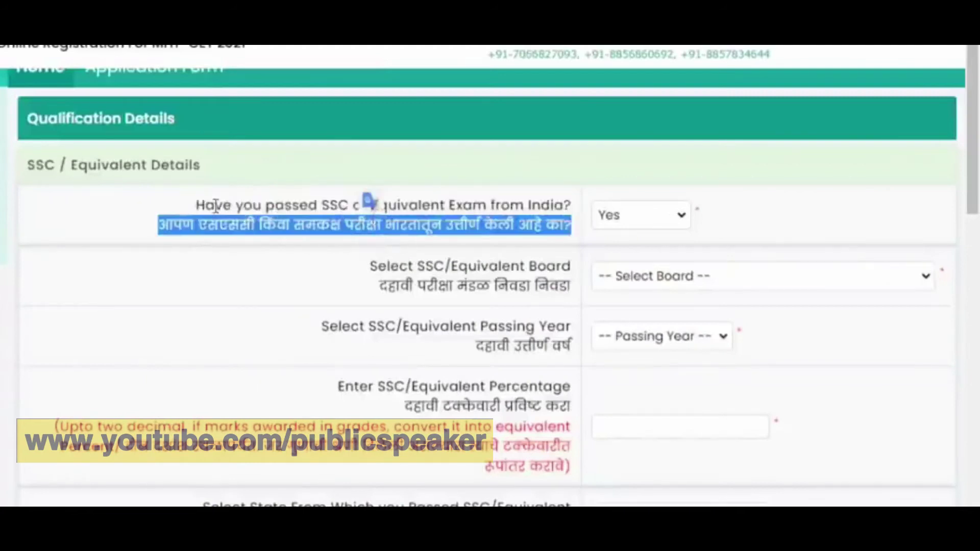
pyautogui.moveTo(196, 204); pyautogui.dragTo(400, 224)
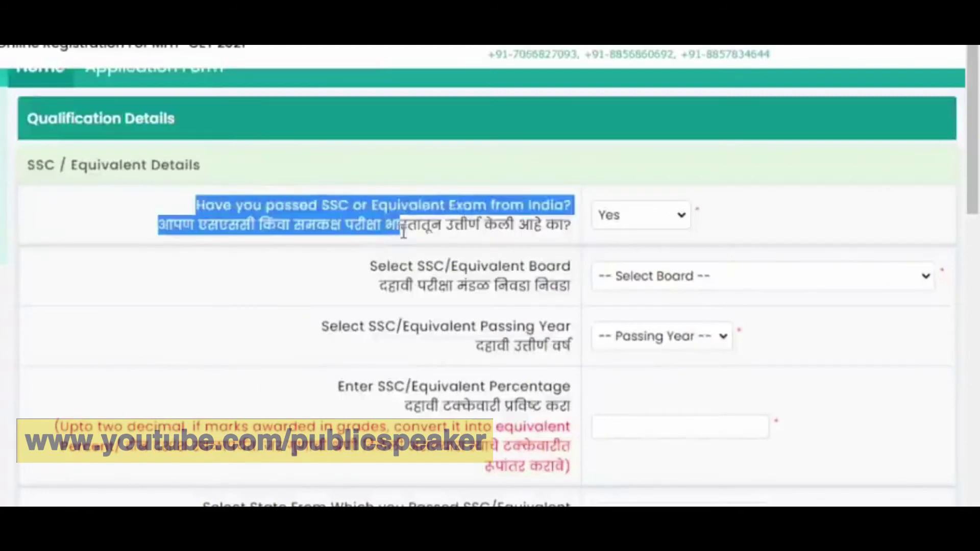
pyautogui.doubleClick(403, 228)
pyautogui.tripleClick(403, 230)
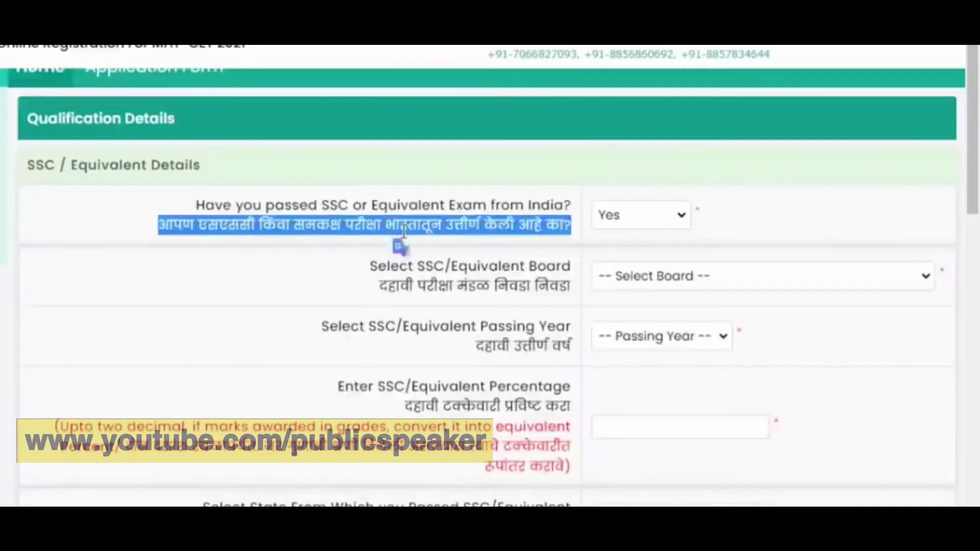
pyautogui.click(275, 219)
pyautogui.click(641, 215)
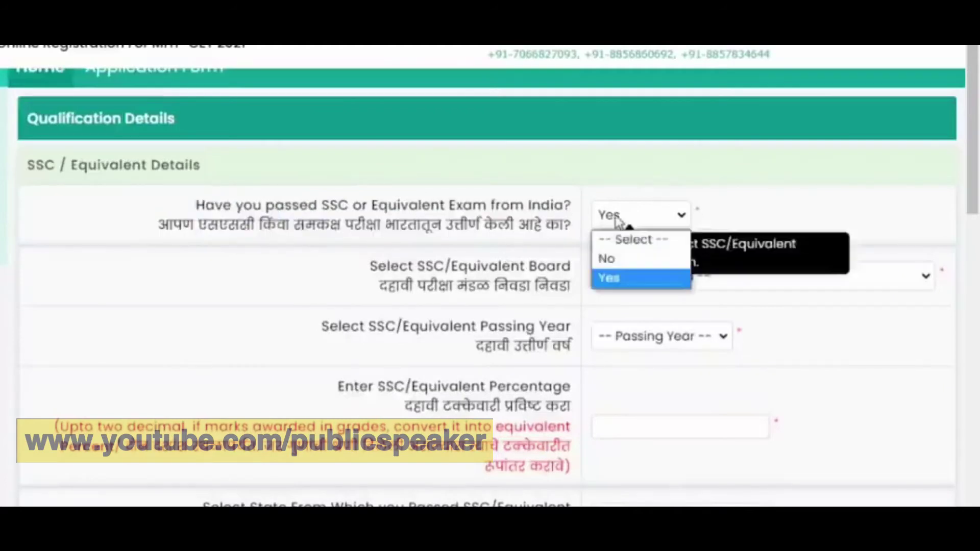
pyautogui.click(729, 189)
# Step: Choose the Maharashtra State Board for SSC and set the passing year to 2019
pyautogui.click(634, 283)
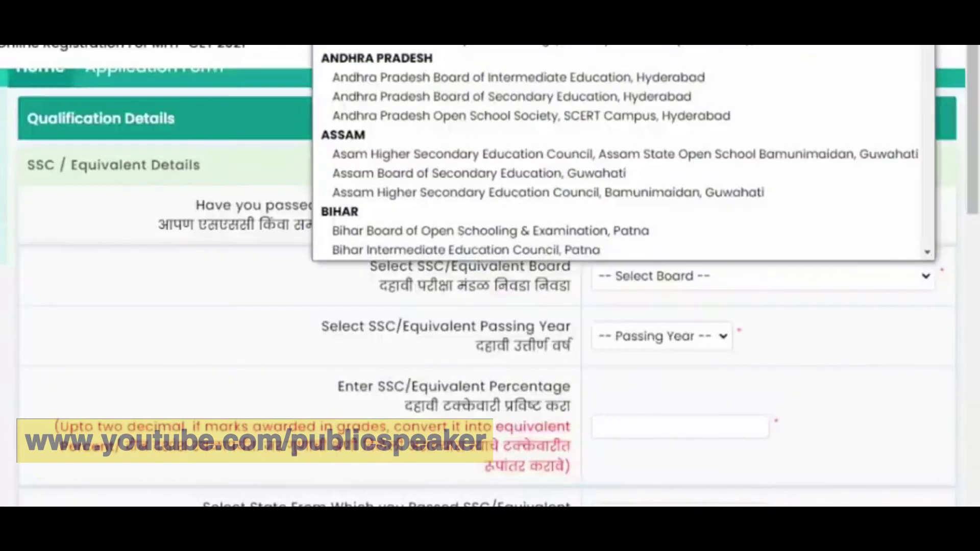
pyautogui.click(462, 175)
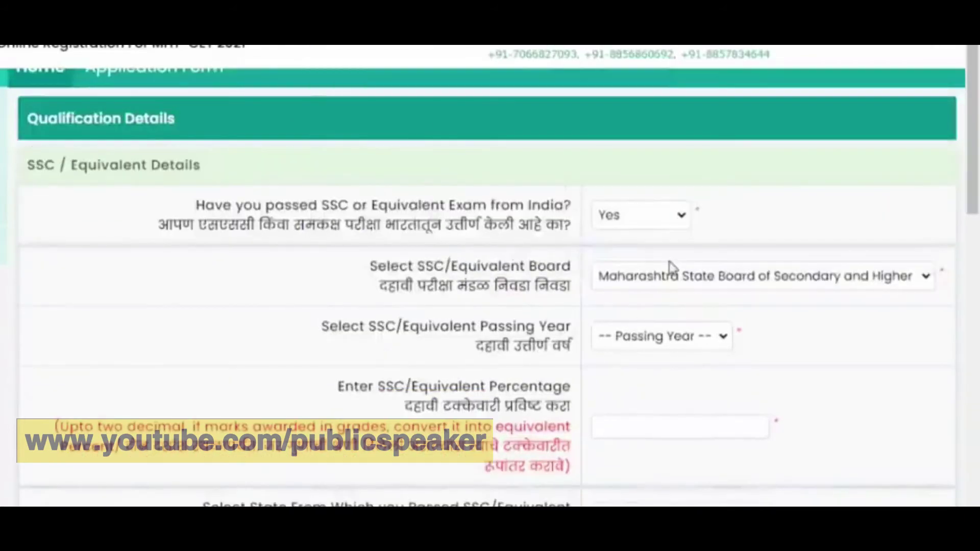
pyautogui.click(659, 280)
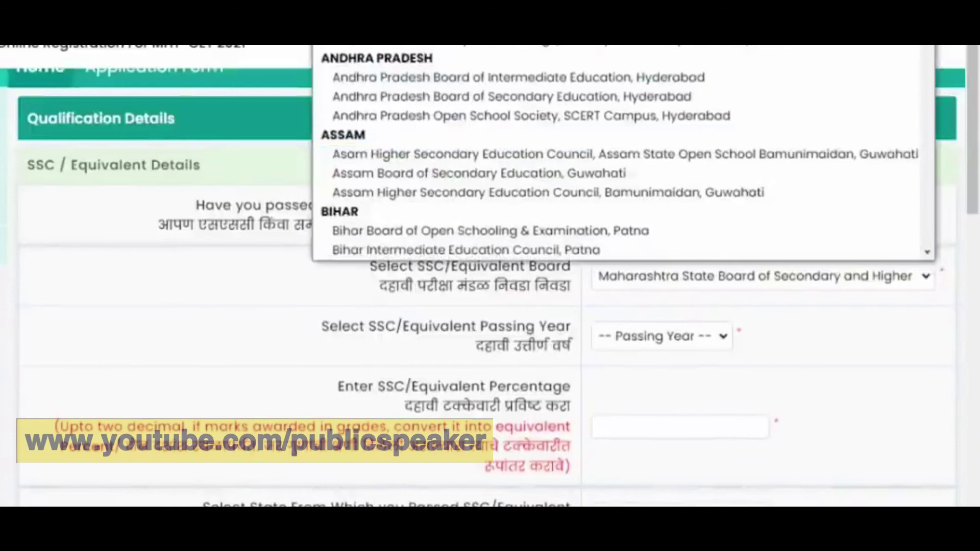
pyautogui.scroll(-2, 684, 234)
pyautogui.click(632, 245)
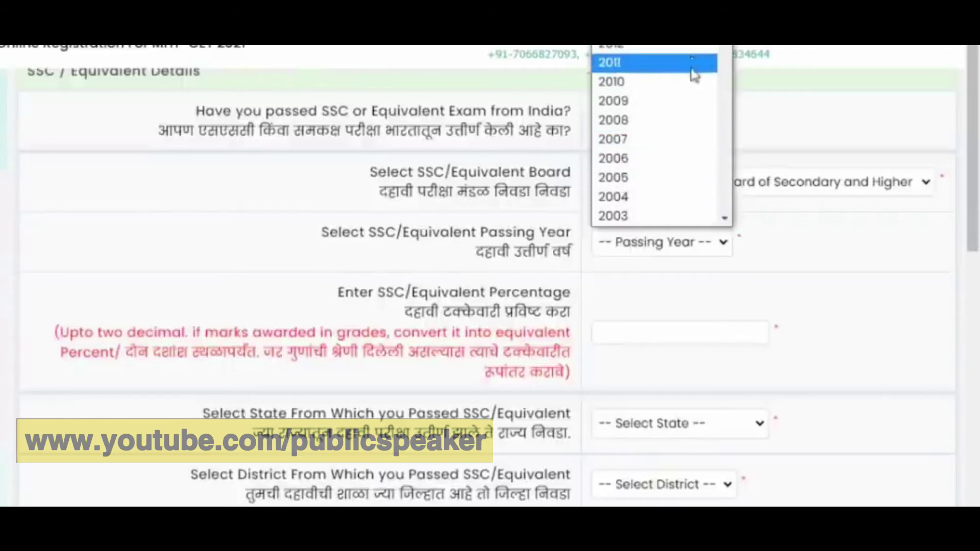
pyautogui.scroll(-1, 658, 137)
pyautogui.scroll(1, 659, 138)
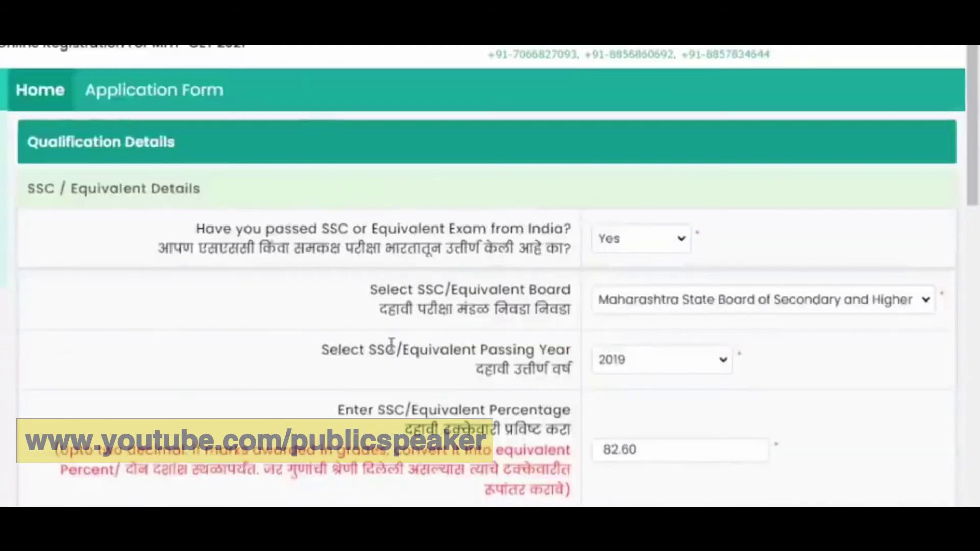
pyautogui.moveTo(389, 348); pyautogui.dragTo(632, 353)
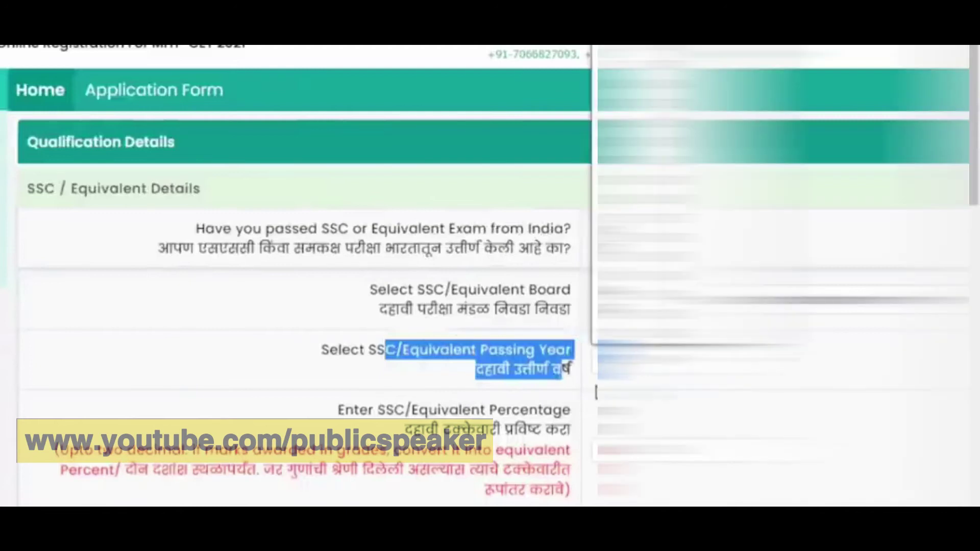
pyautogui.click(596, 393)
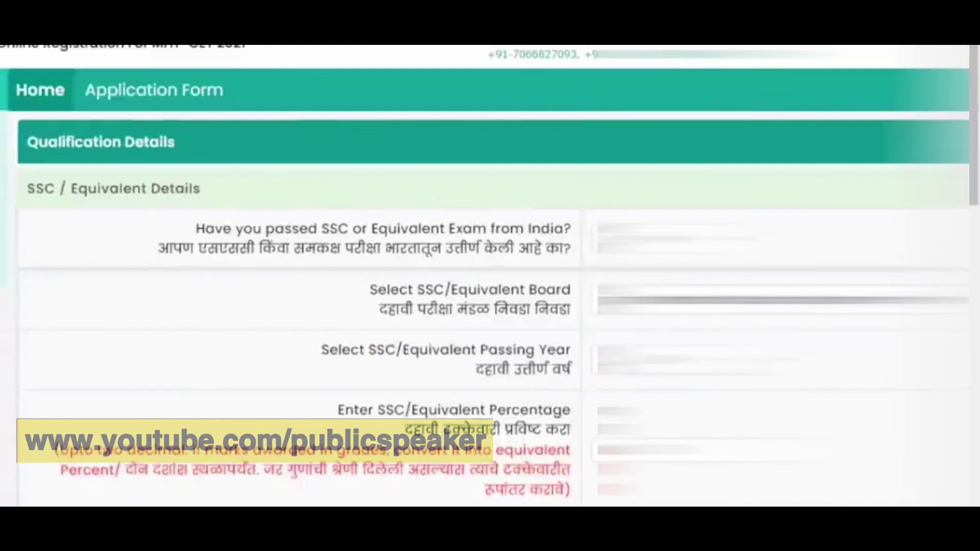
# Step: Check the SSC percentage and state fields, then edit the SSC school name
pyautogui.moveTo(975, 163); pyautogui.dragTo(977, 272)
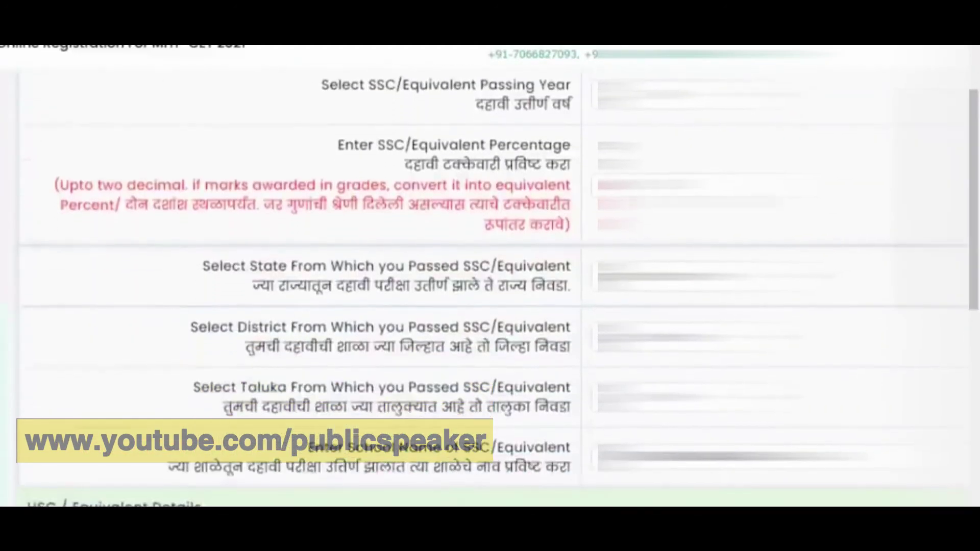
pyautogui.tripleClick(527, 170)
pyautogui.click(638, 184)
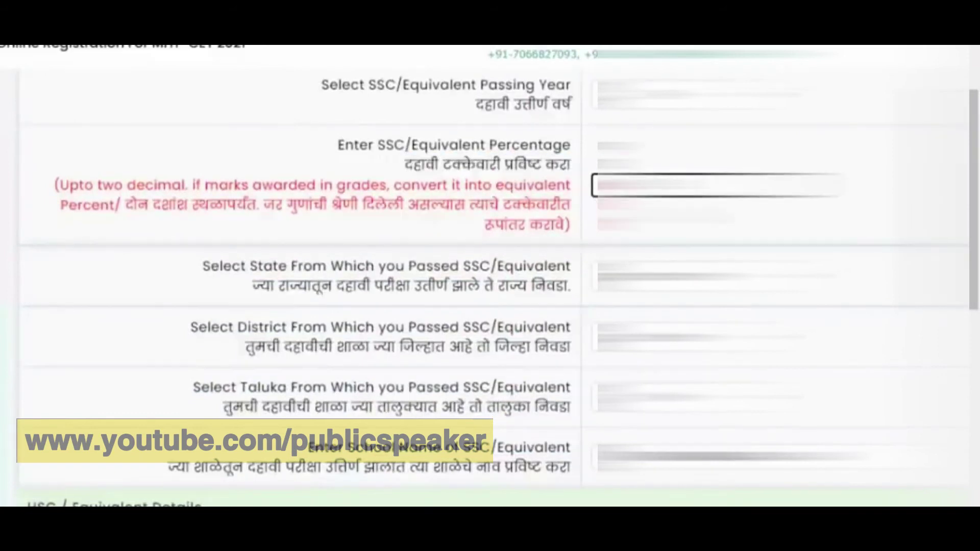
pyautogui.scroll(-2, 499, 287)
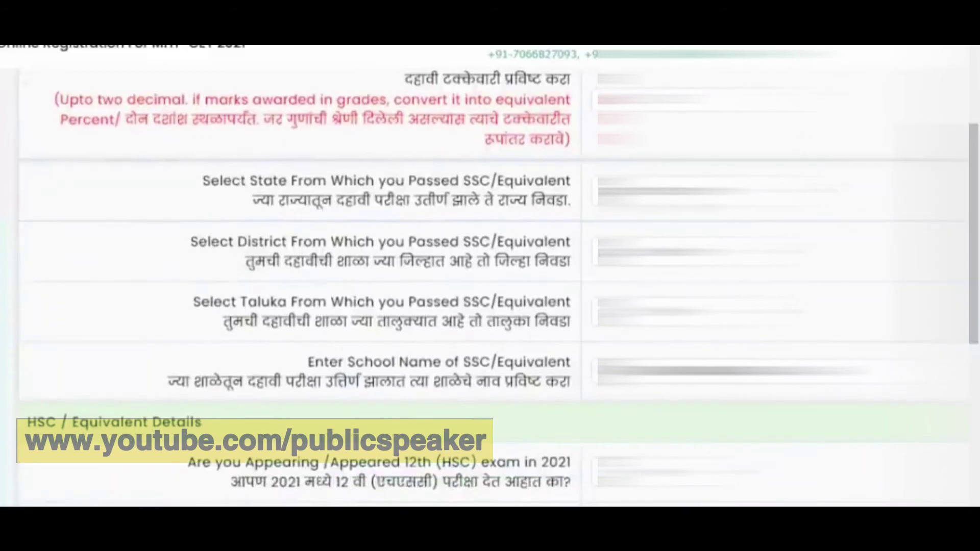
pyautogui.click(715, 192)
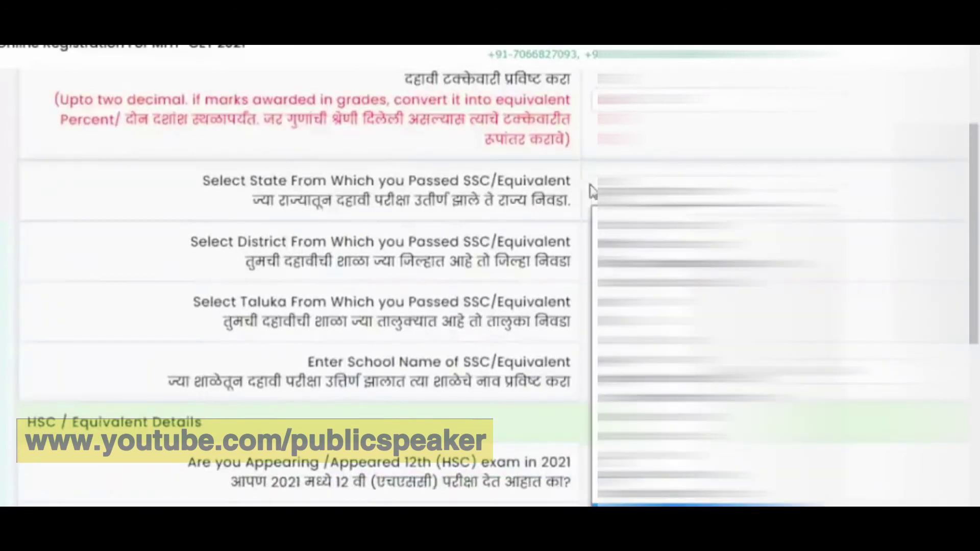
pyautogui.click(556, 199)
pyautogui.tripleClick(556, 199)
pyautogui.click(714, 191)
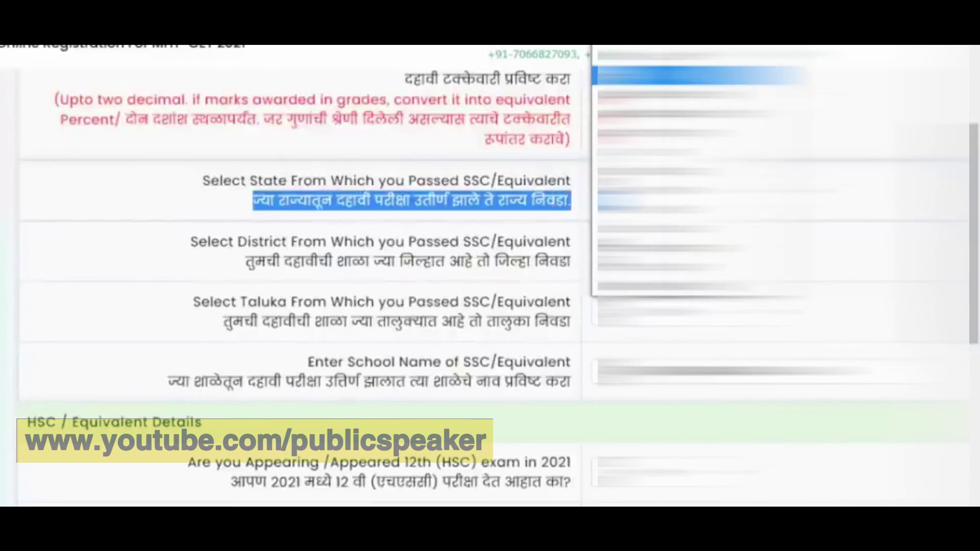
pyautogui.press('Return')
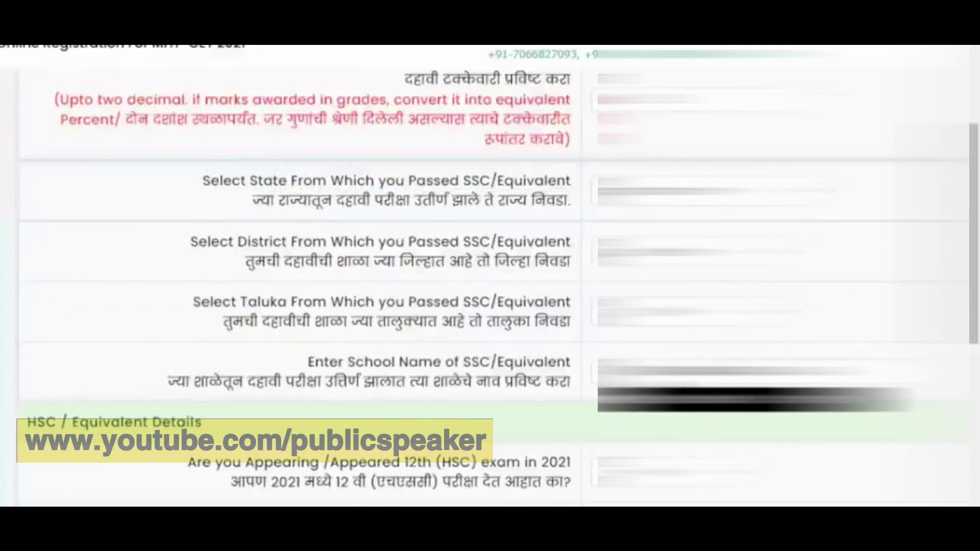
pyautogui.click(776, 371)
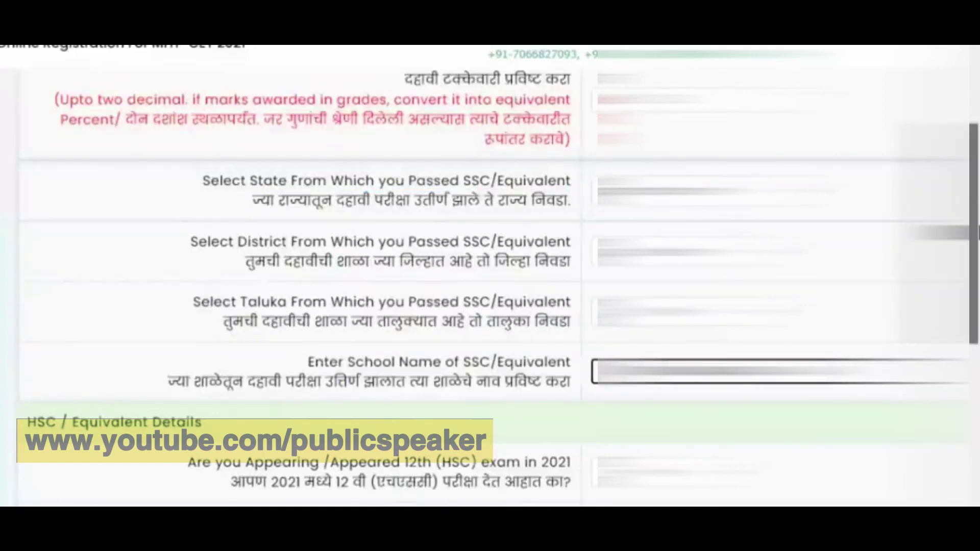
pyautogui.scroll(-2, 490, 285)
pyautogui.scroll(-3, 490, 275)
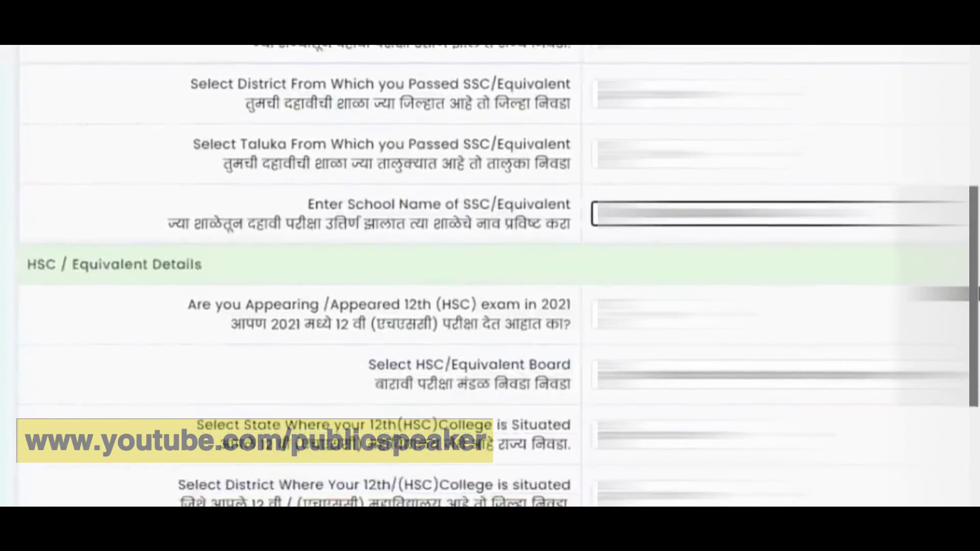
# Step: Answer the HSC 2021 exam question in the HSC details section
pyautogui.scroll(-1, 490, 275)
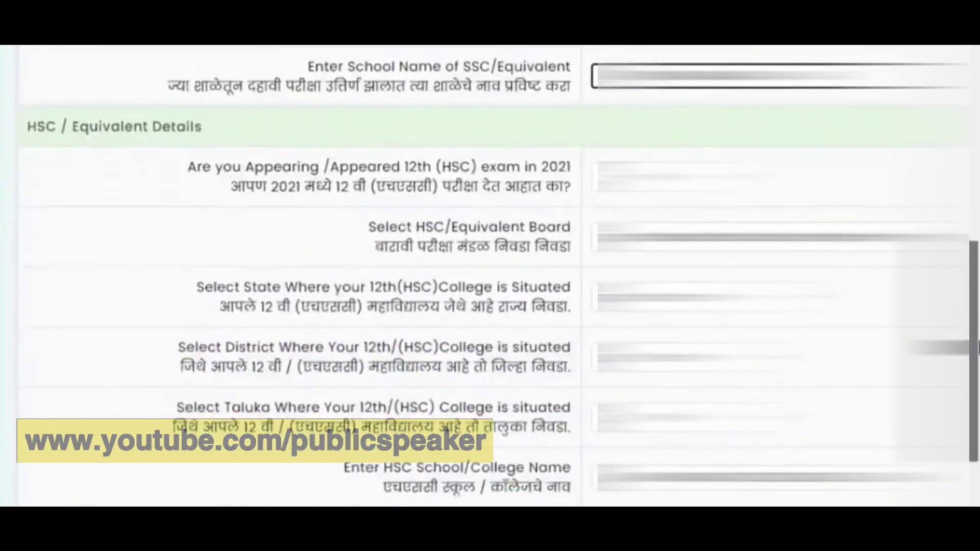
pyautogui.scroll(-2, 490, 276)
pyautogui.scroll(-1, 490, 275)
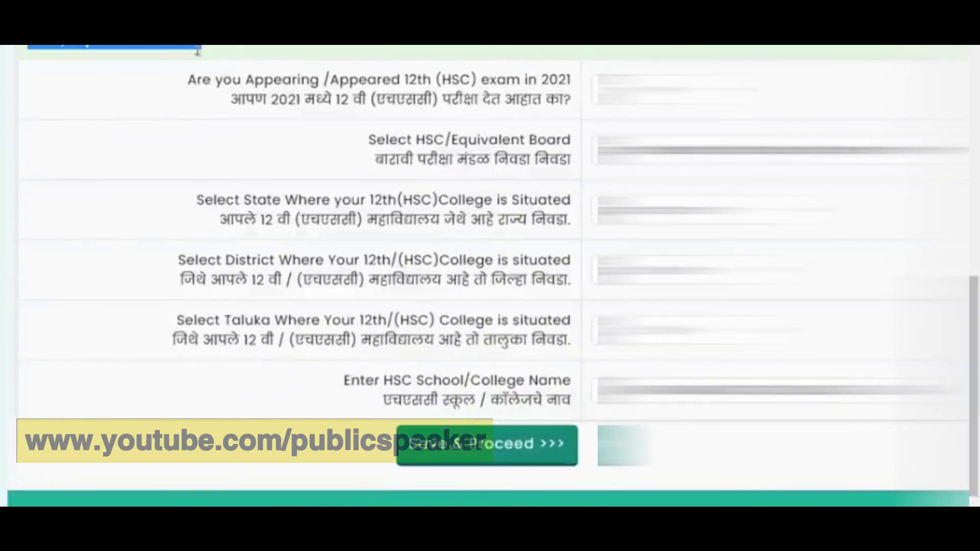
pyautogui.moveTo(193, 79); pyautogui.dragTo(306, 100)
pyautogui.tripleClick(385, 93)
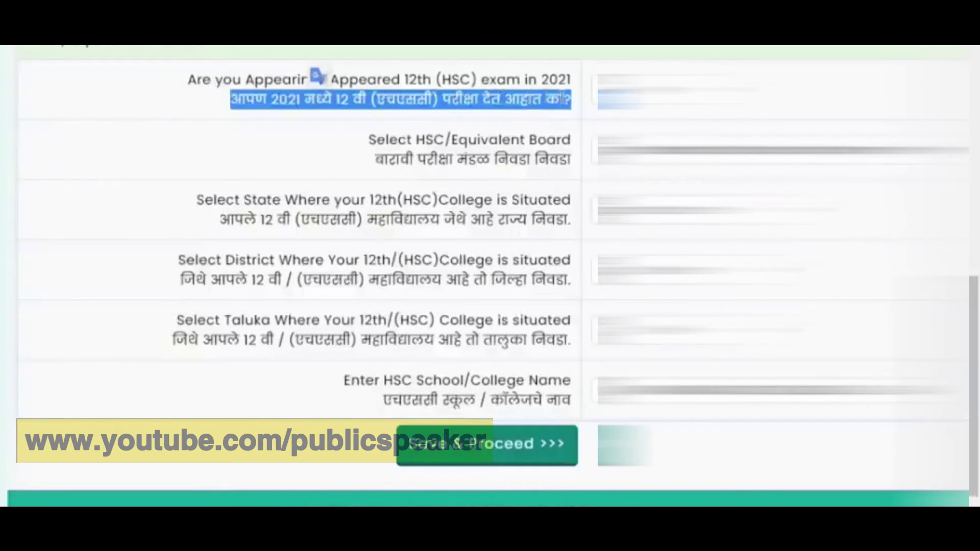
pyautogui.click(679, 89)
pyautogui.click(664, 116)
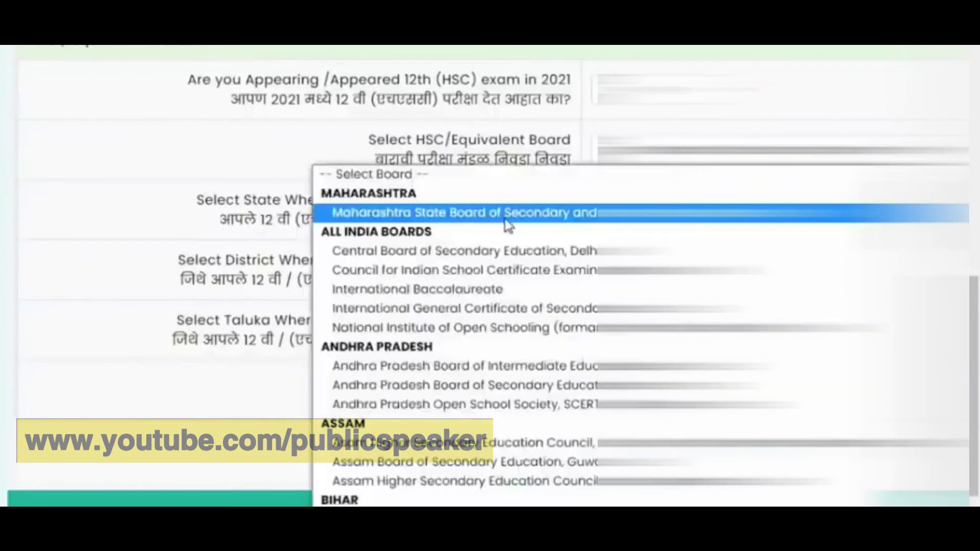
# Step: Set the HSC board to Maharashtra State Board, choose the college state, and save
pyautogui.click(504, 220)
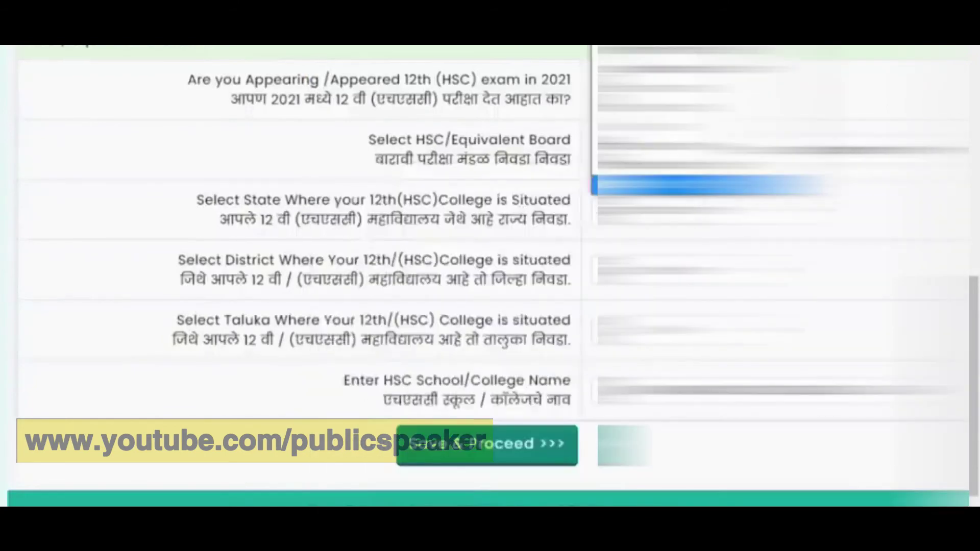
pyautogui.press('Return')
pyautogui.press('space')
pyautogui.press('m')
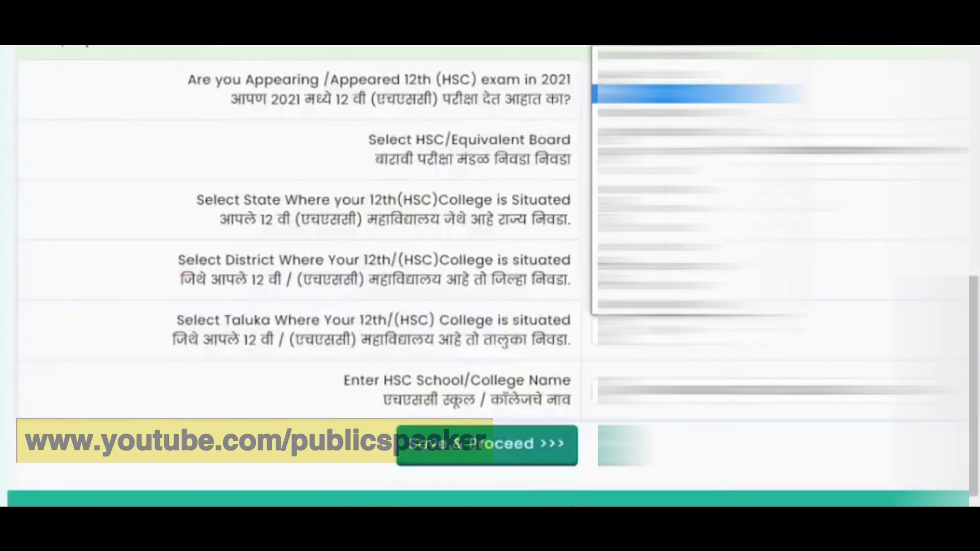
pyautogui.scroll(1, 498, 479)
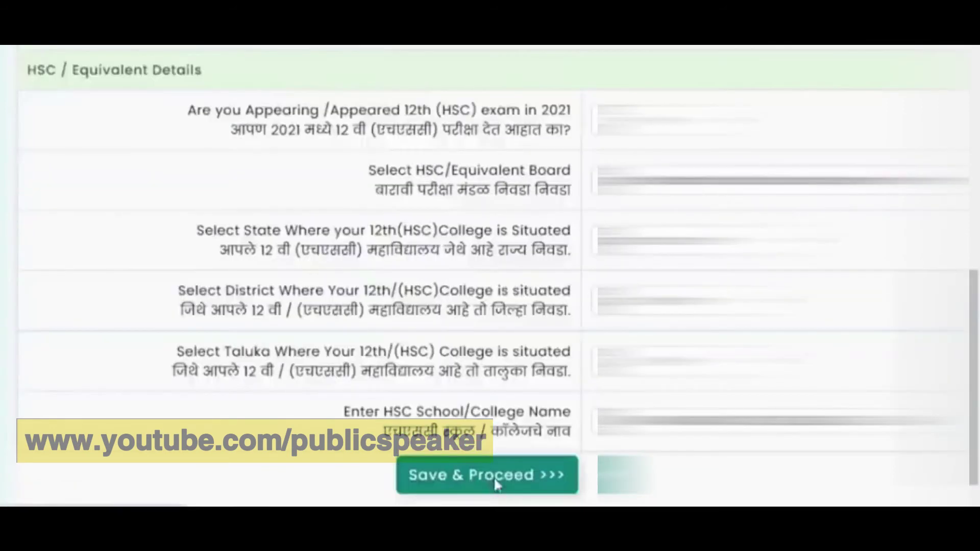
pyautogui.click(498, 485)
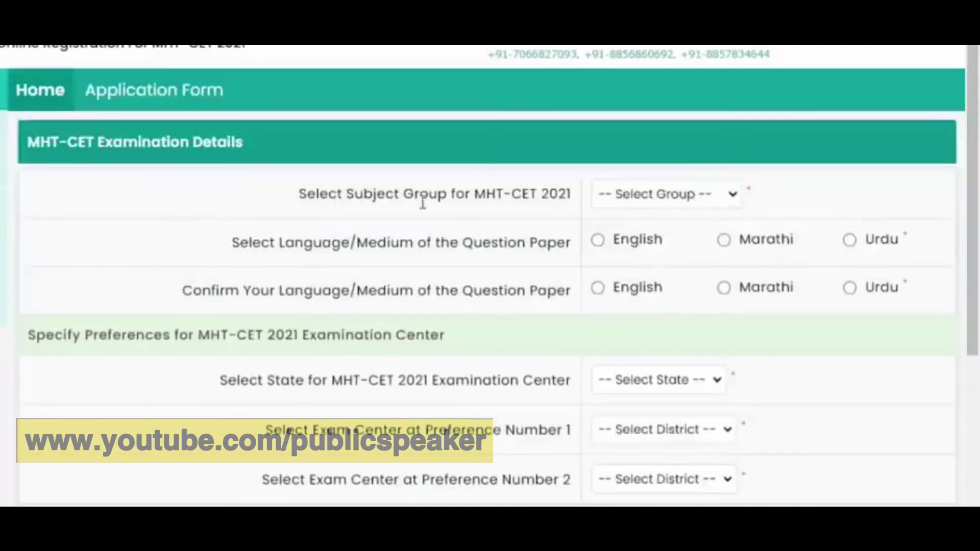
# Step: Select Both (PCM and PCB) as the subject group
pyautogui.moveTo(323, 194); pyautogui.dragTo(564, 186)
pyautogui.click(564, 186)
pyautogui.click(633, 199)
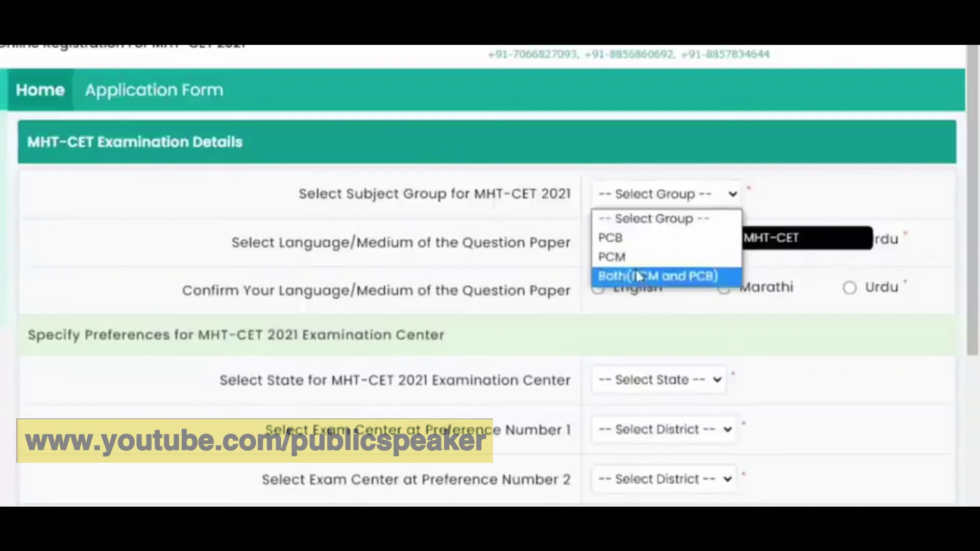
pyautogui.click(652, 276)
pyautogui.scroll(-1, 974, 134)
pyautogui.moveTo(978, 135); pyautogui.dragTo(976, 155)
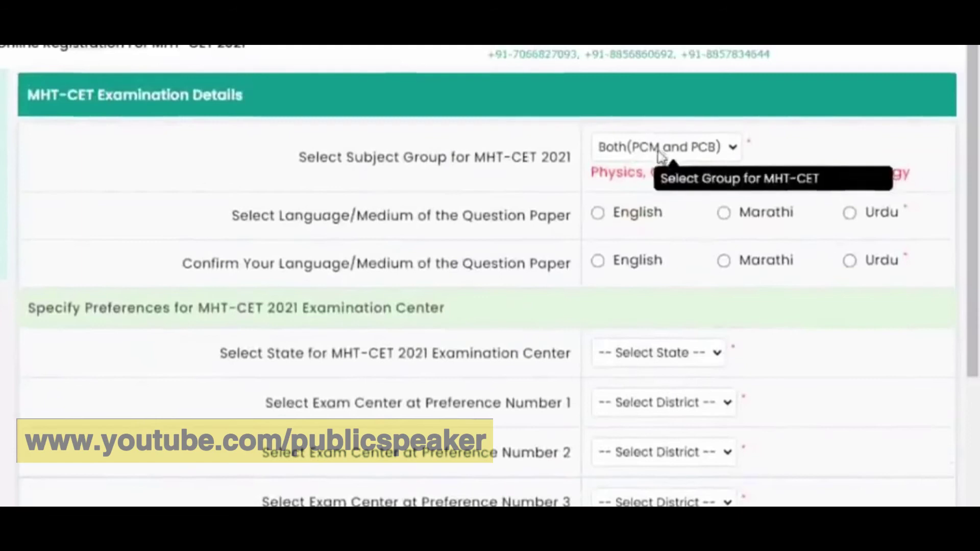
# Step: Choose and confirm Marathi as the question-paper medium
pyautogui.tripleClick(148, 92)
pyautogui.tripleClick(253, 215)
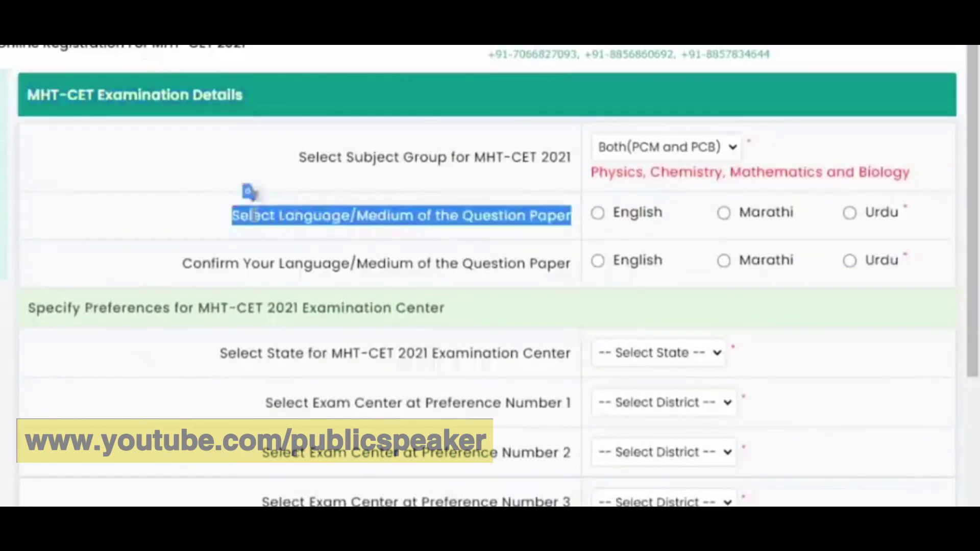
pyautogui.click(548, 240)
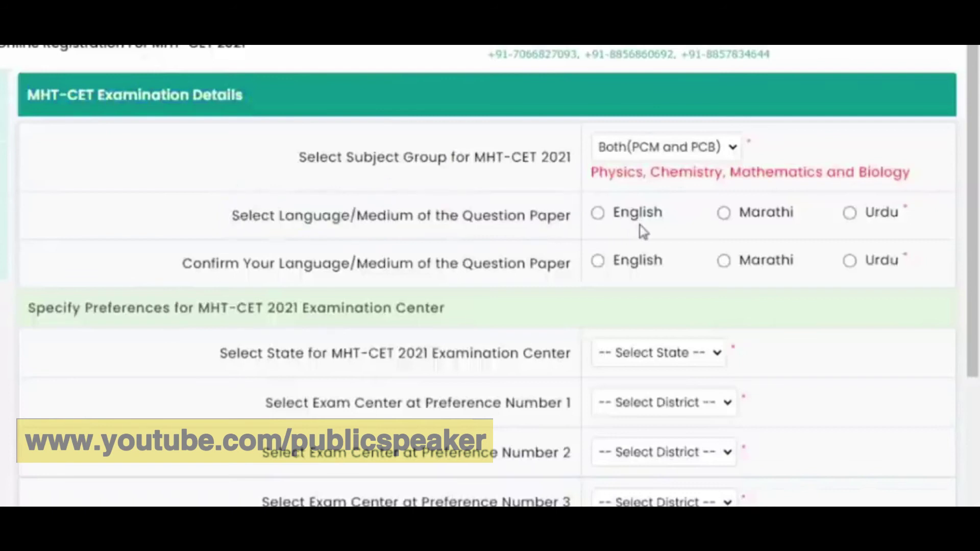
pyautogui.tripleClick(492, 215)
pyautogui.click(731, 215)
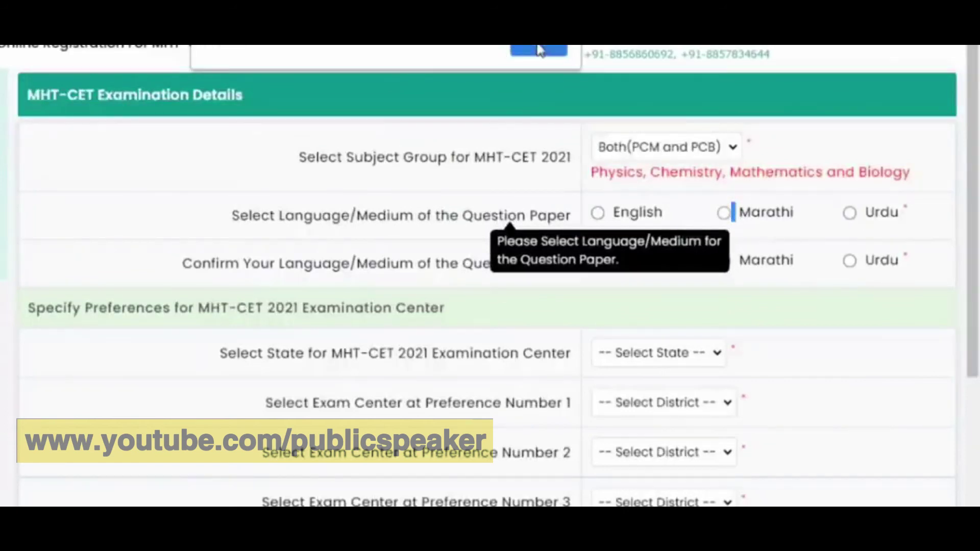
pyautogui.click(723, 212)
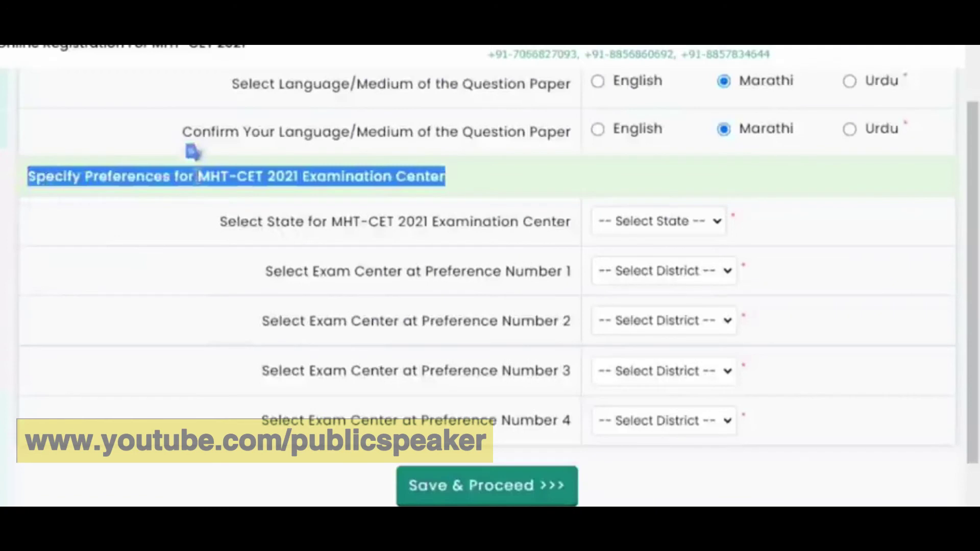
pyautogui.click(196, 177)
pyautogui.tripleClick(195, 176)
pyautogui.moveTo(233, 178); pyautogui.dragTo(607, 232)
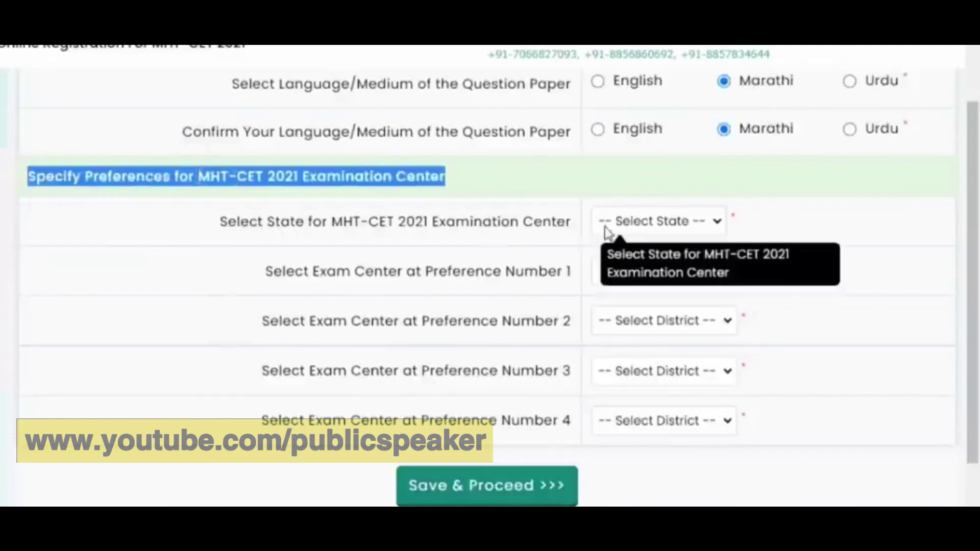
# Step: Set the exam-centre state to Maharashtra
pyautogui.click(607, 231)
pyautogui.press('Down')
pyautogui.press('Return')
pyautogui.scroll(1, 564, 258)
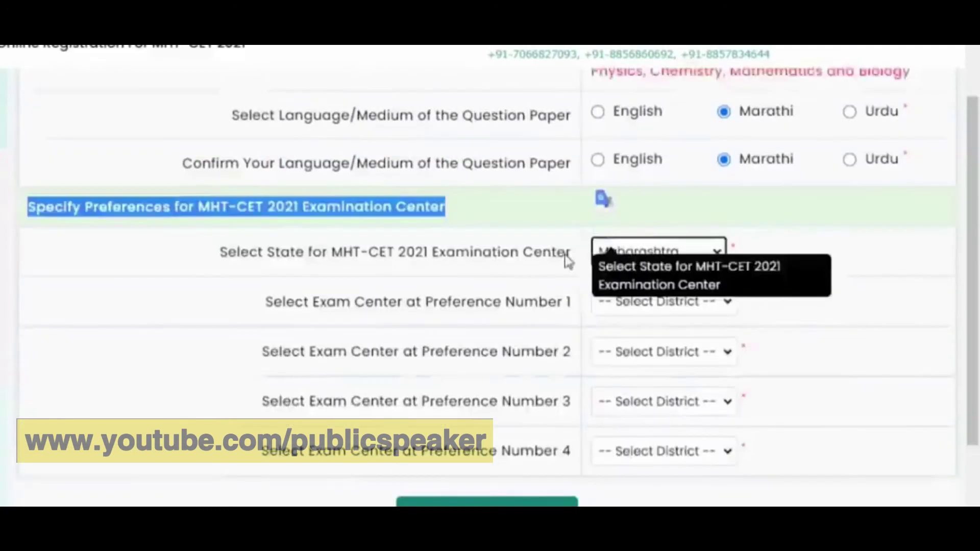
pyautogui.scroll(-1, 575, 262)
pyautogui.click(575, 263)
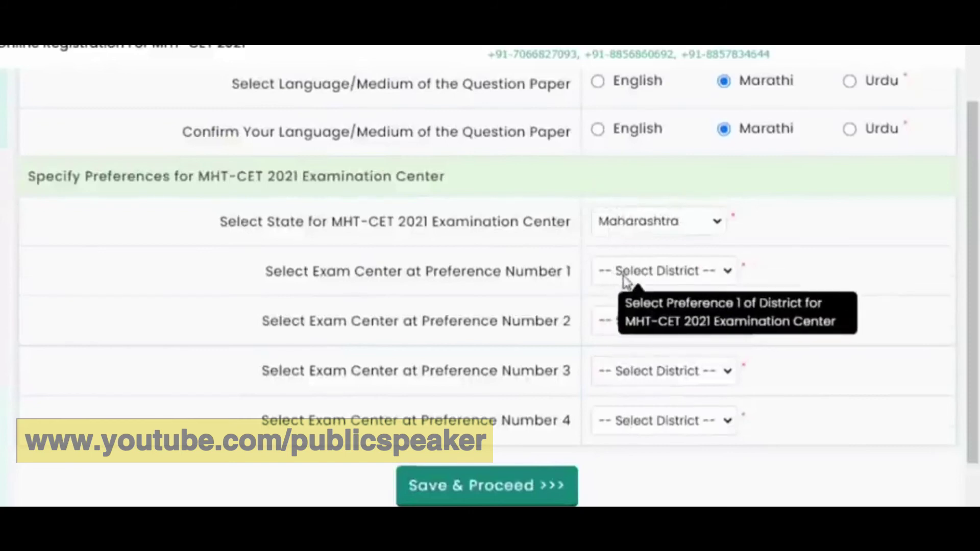
# Step: Choose Buldhana as centre preference 1 and Jalna as preference 2
pyautogui.click(624, 280)
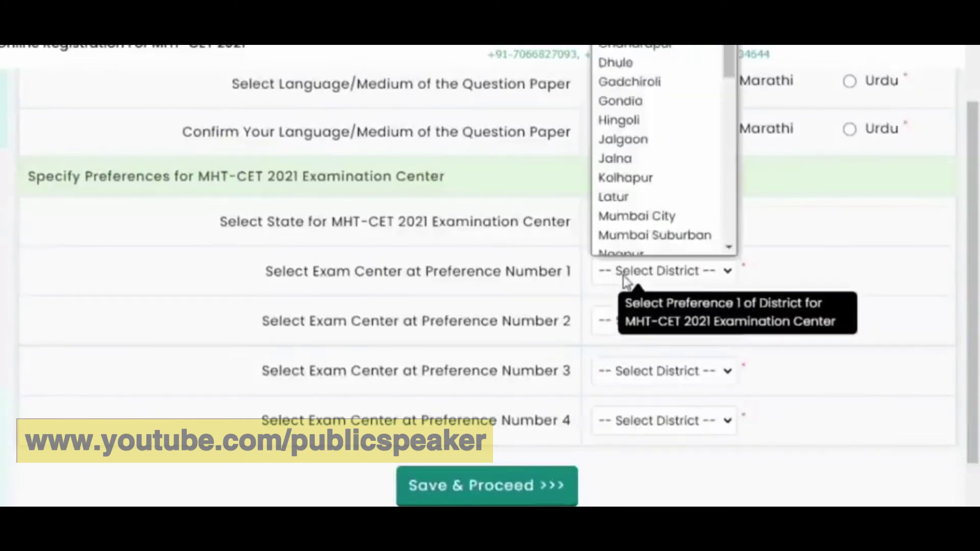
pyautogui.write('bh')
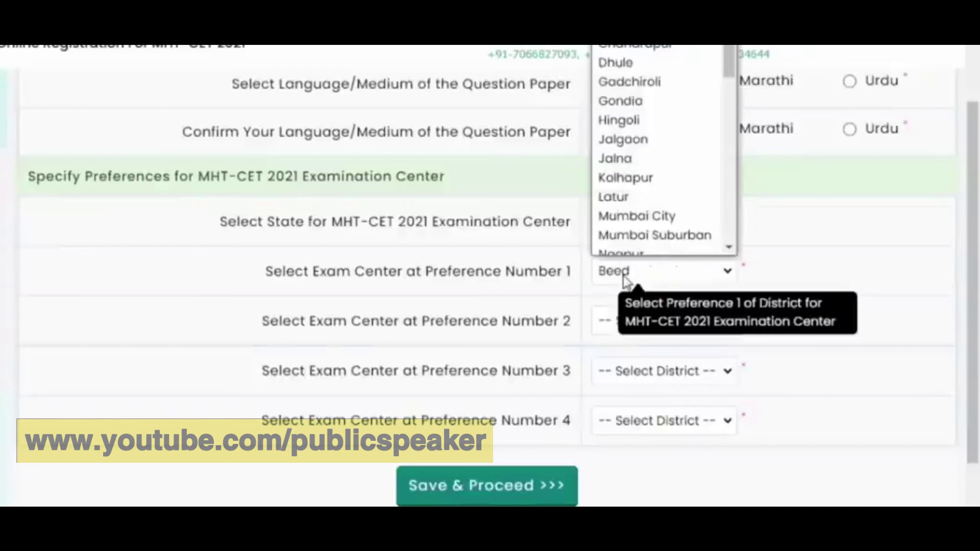
pyautogui.press('Down')
pyautogui.press('Return')
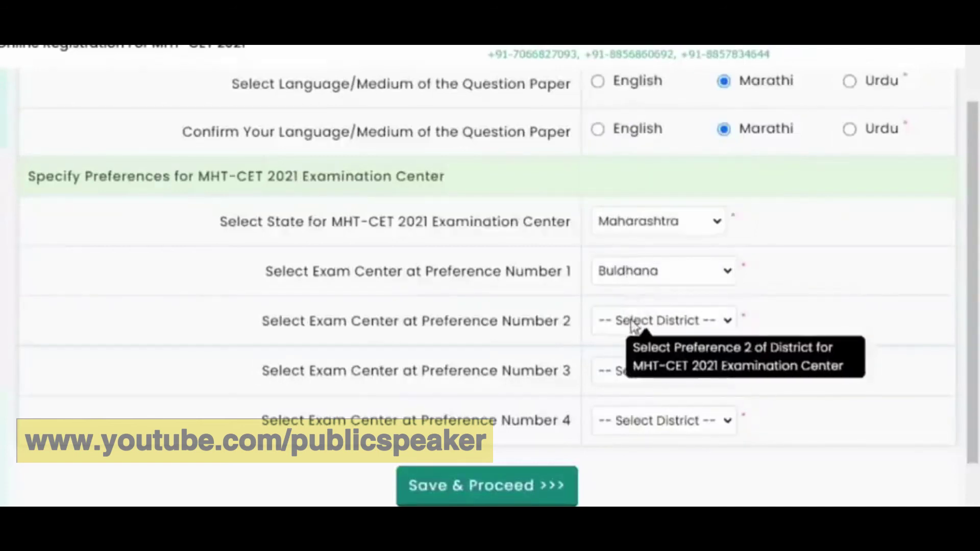
pyautogui.click(636, 330)
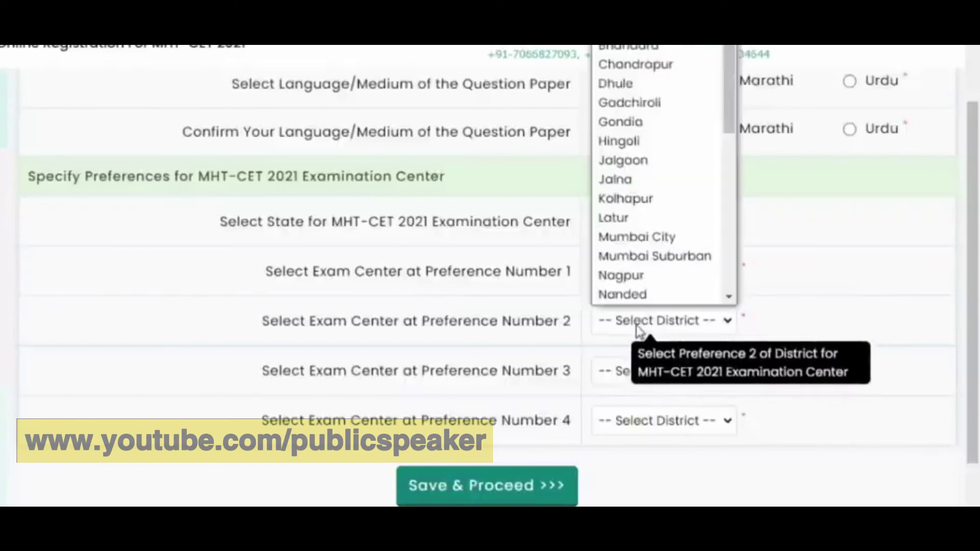
pyautogui.press('j')
pyautogui.press('Down')
pyautogui.press('Return')
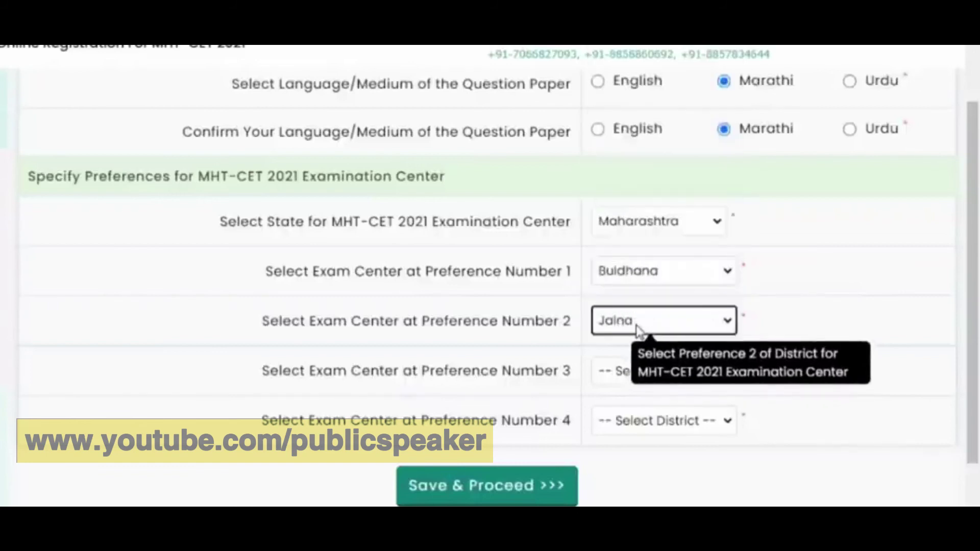
# Step: Set centre preference 3 to Aurangabad and preference 4 to Akola
pyautogui.click(617, 376)
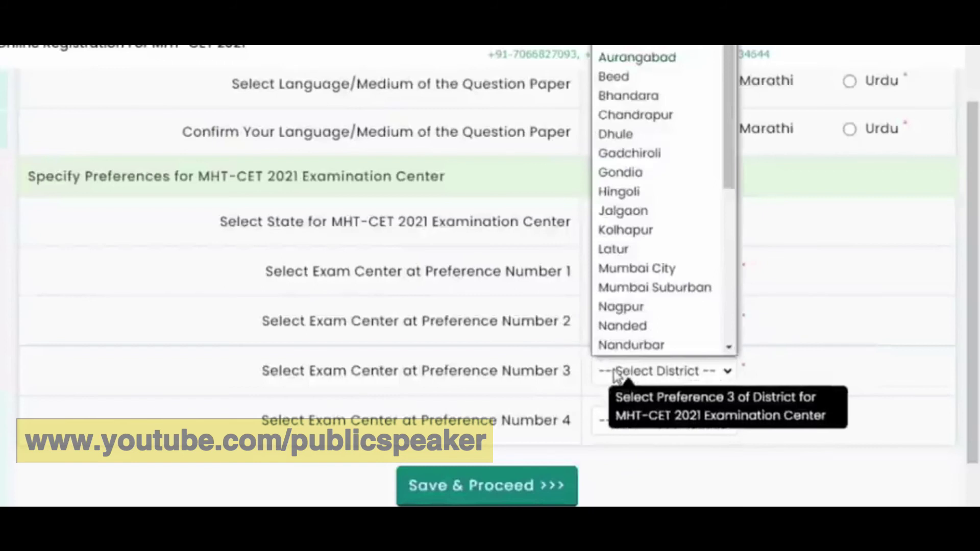
pyautogui.press('p')
pyautogui.press('p')
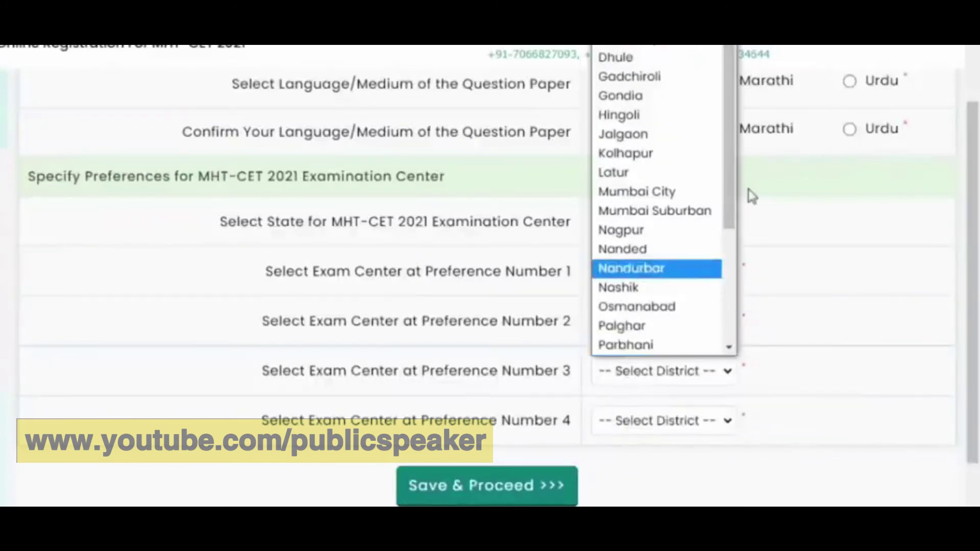
pyautogui.scroll(-1, 697, 381)
pyautogui.click(696, 381)
pyautogui.press('a')
pyautogui.press('a')
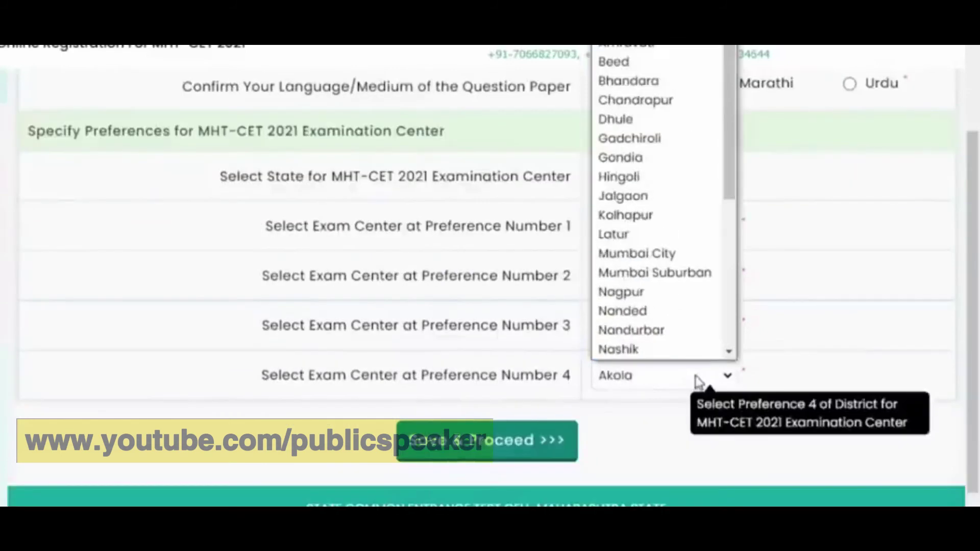
pyautogui.press('Return')
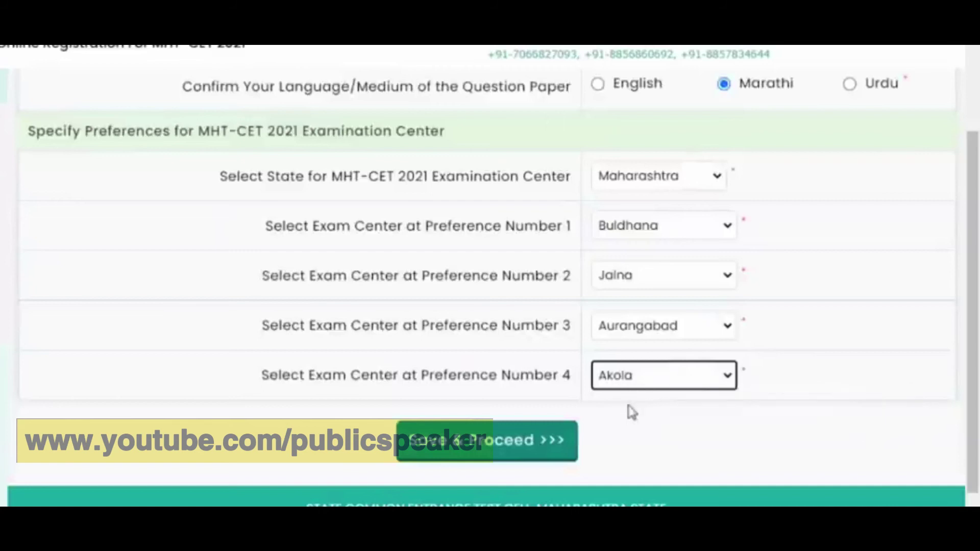
pyautogui.click(776, 270)
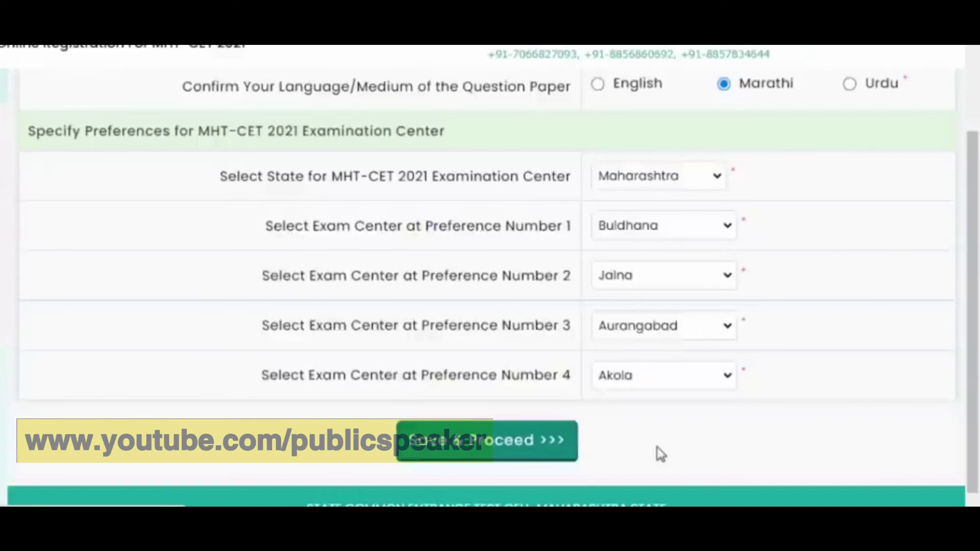
pyautogui.scroll(-2, 976, 147)
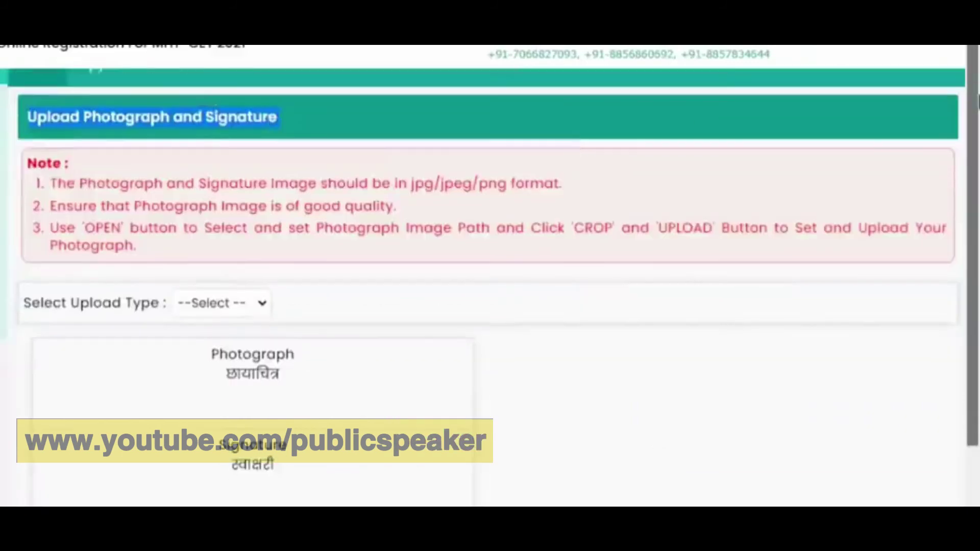
# Step: Choose Photograph as the upload type, then save the photo and signature and proceed
pyautogui.scroll(-1, 976, 147)
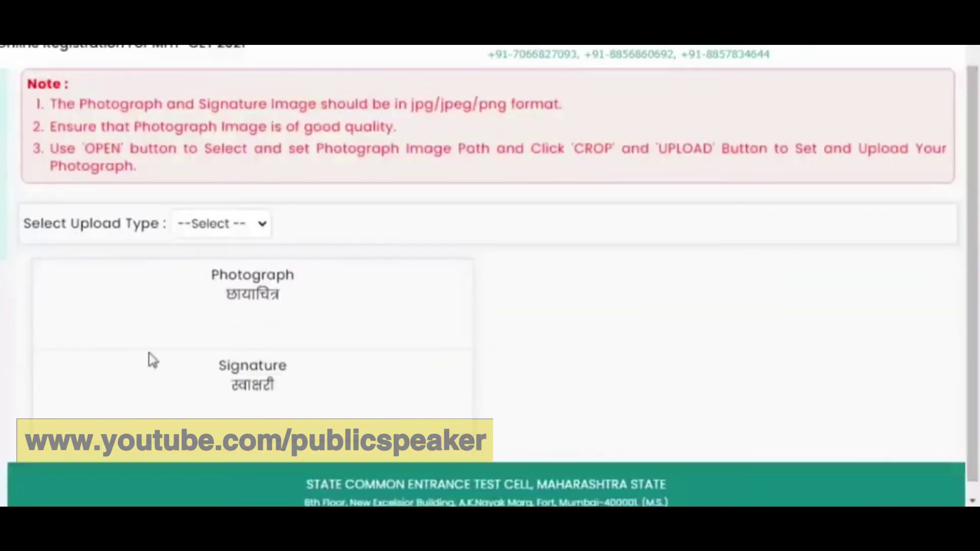
pyautogui.click(210, 227)
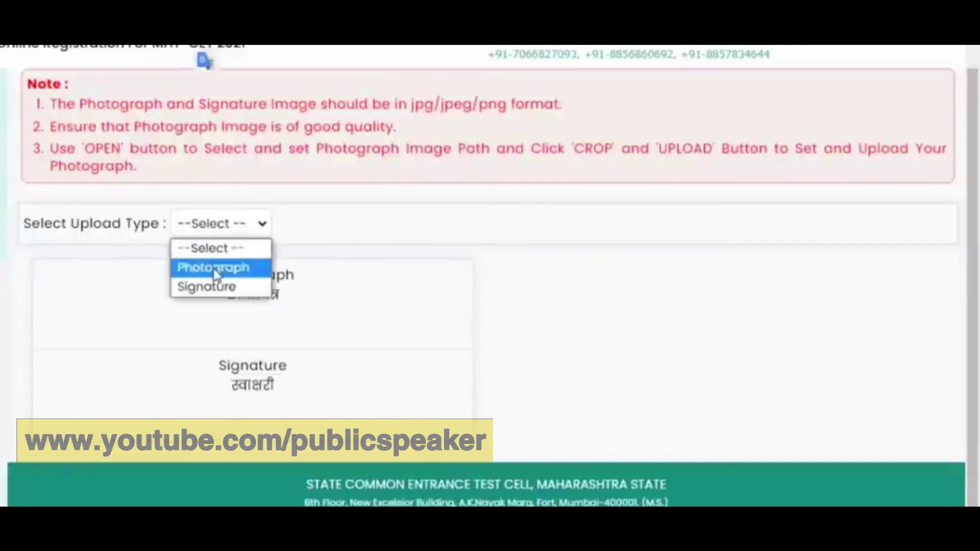
pyautogui.click(216, 269)
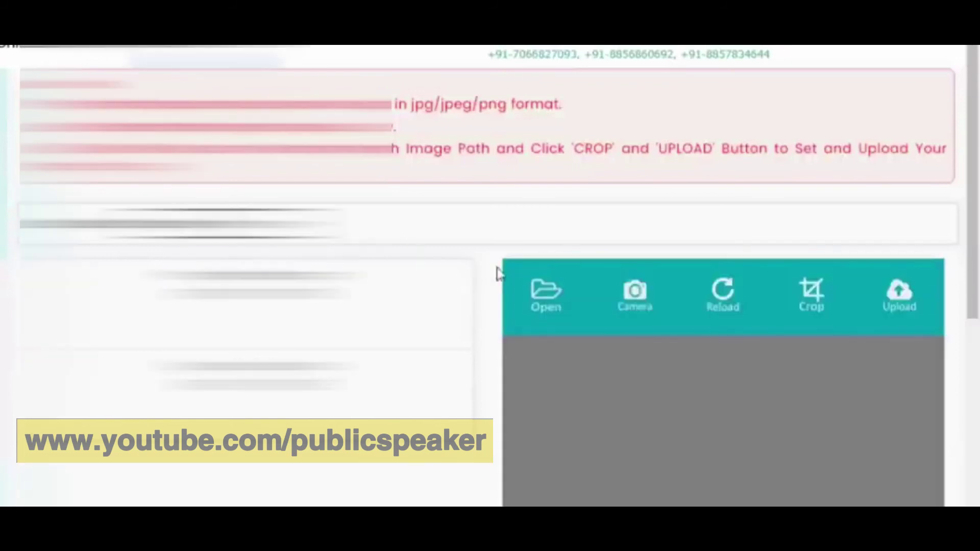
pyautogui.scroll(-2, 865, 156)
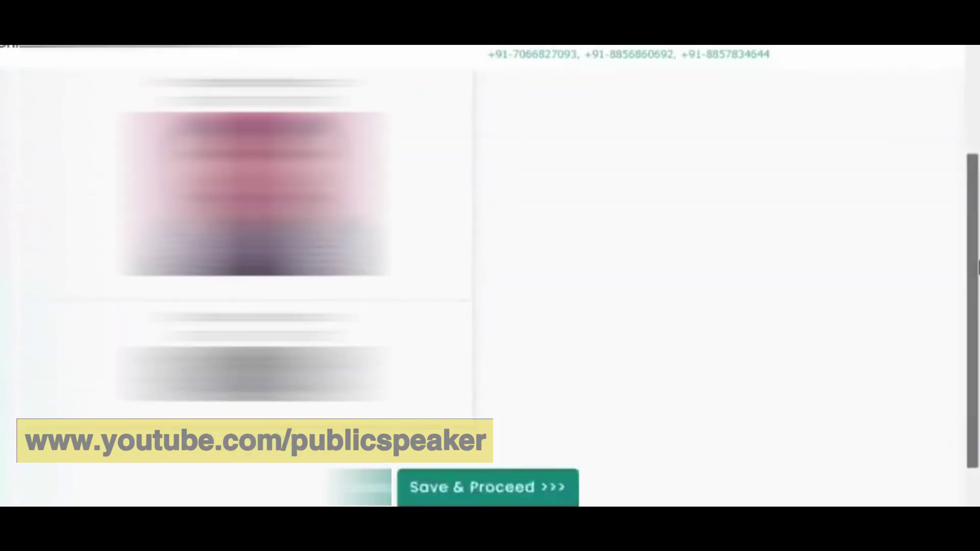
pyautogui.scroll(-2, 490, 255)
pyautogui.scroll(2, 490, 276)
pyautogui.scroll(-2, 490, 276)
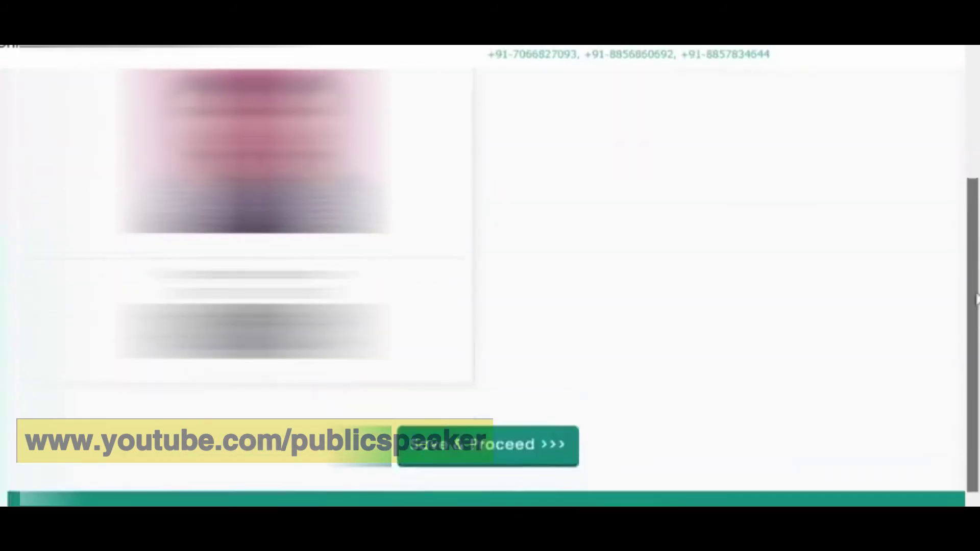
pyautogui.click(532, 443)
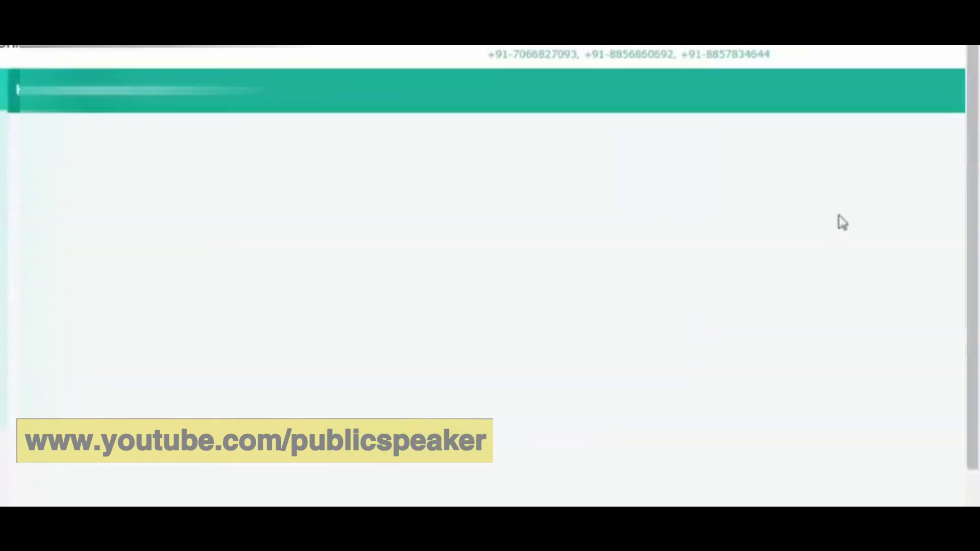
# Step: Review the proof-of-identity page and its accepted documents list without selecting a document
pyautogui.scroll(-1, 973, 122)
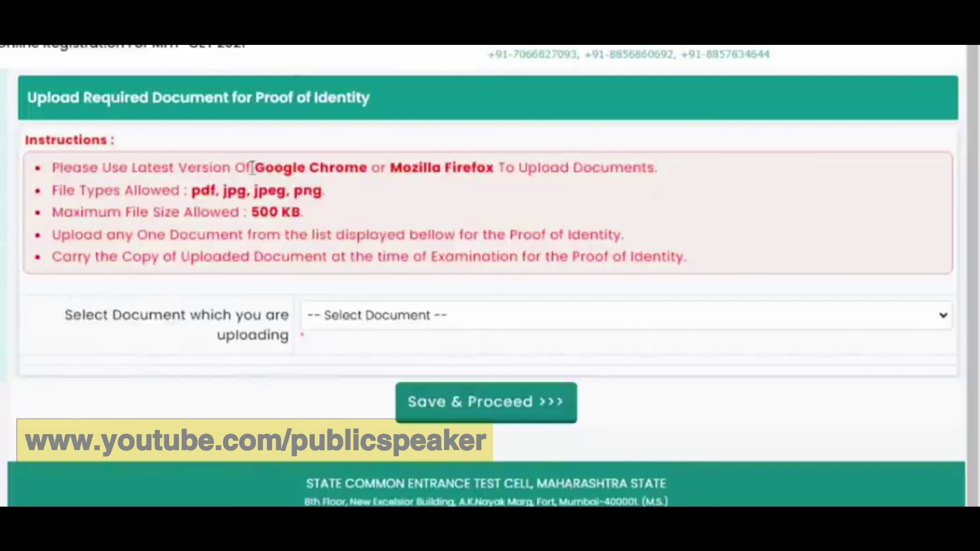
pyautogui.doubleClick(182, 317)
pyautogui.tripleClick(182, 317)
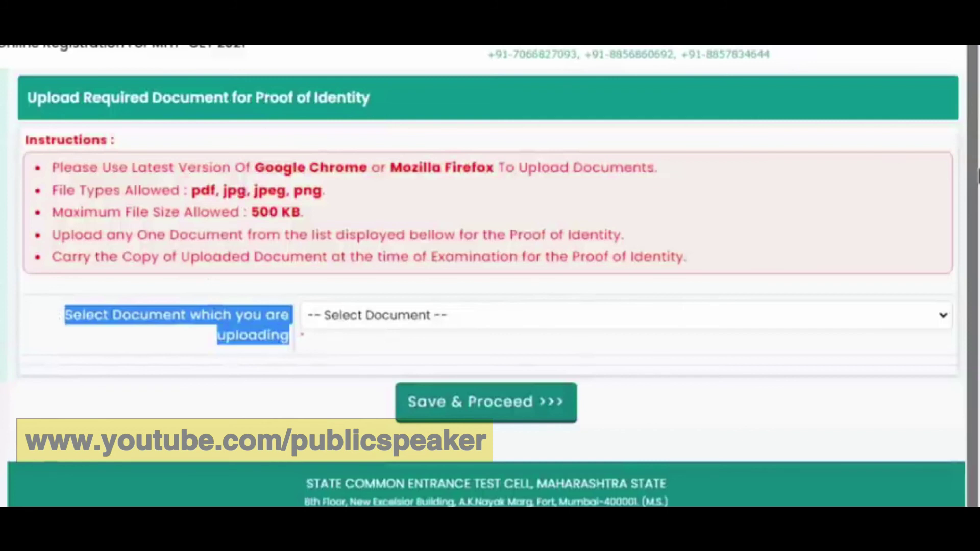
pyautogui.click(601, 315)
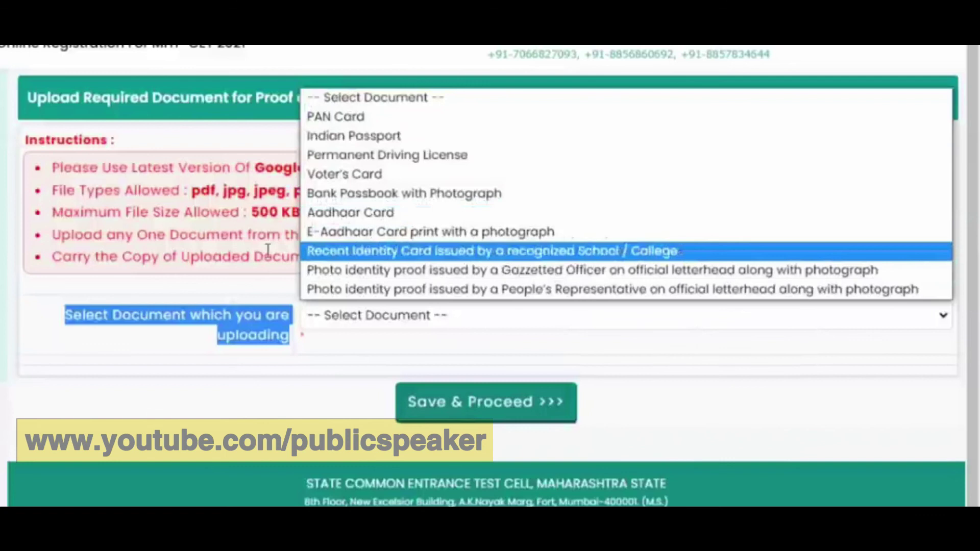
pyautogui.click(159, 204)
pyautogui.moveTo(55, 170); pyautogui.dragTo(128, 46)
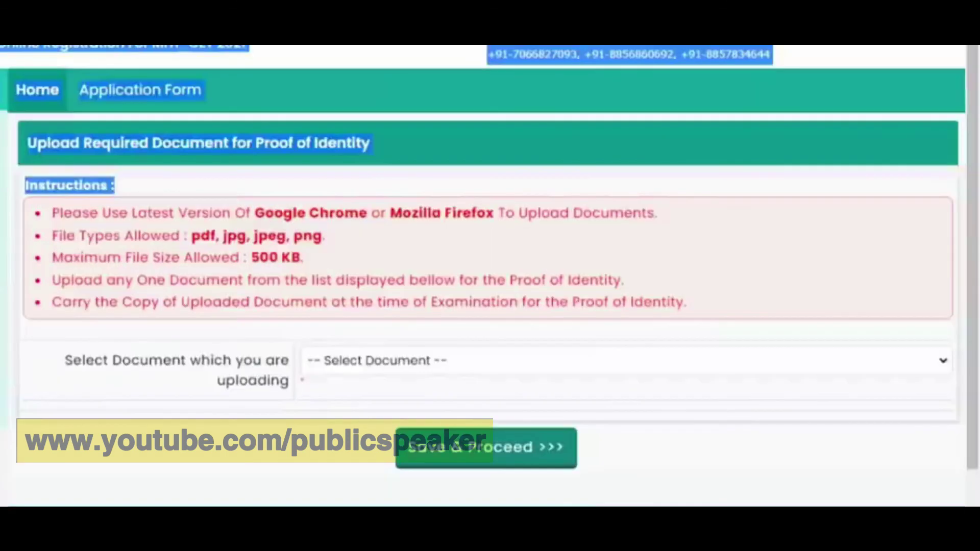
pyautogui.tripleClick(195, 210)
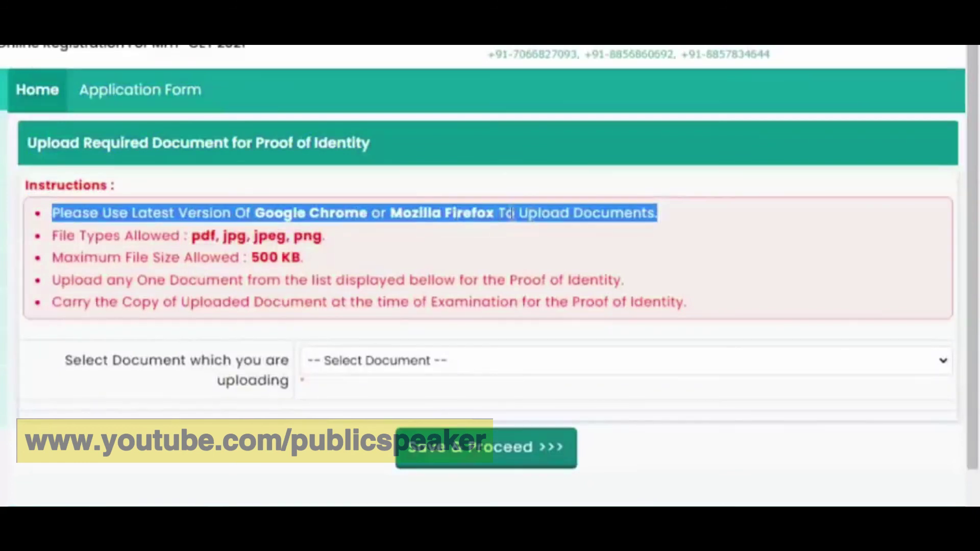
pyautogui.click(244, 234)
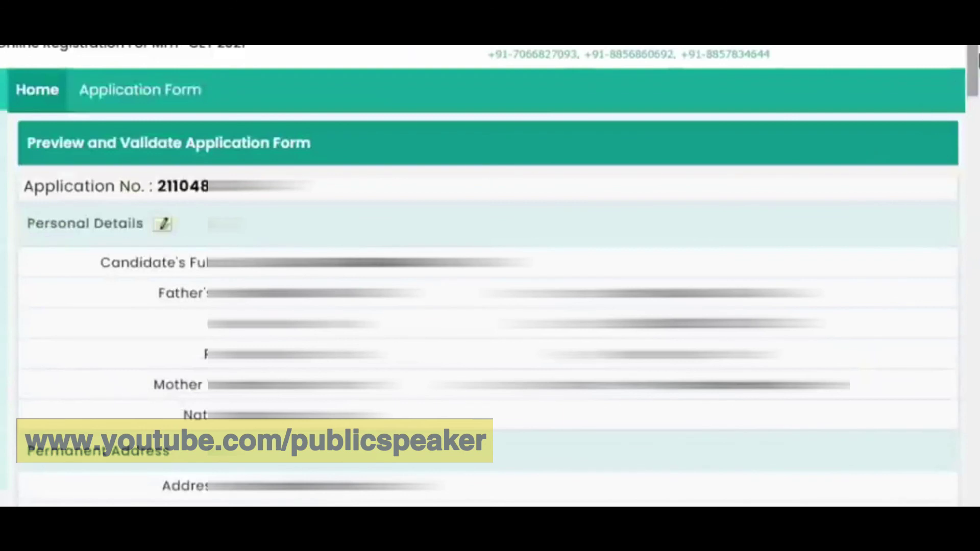
# Step: Check the preview's application number and personal details, then proceed to fee payment
pyautogui.scroll(-1, 528, 140)
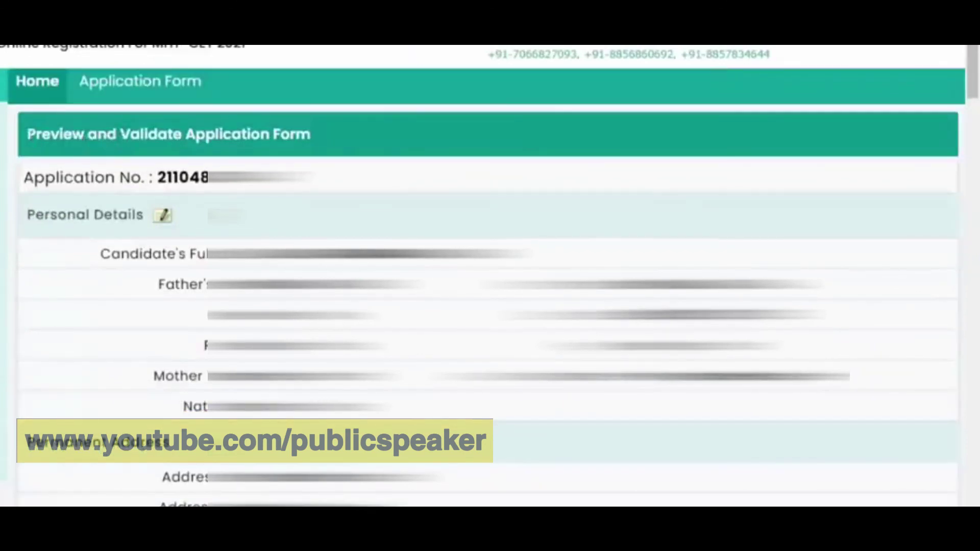
pyautogui.tripleClick(82, 137)
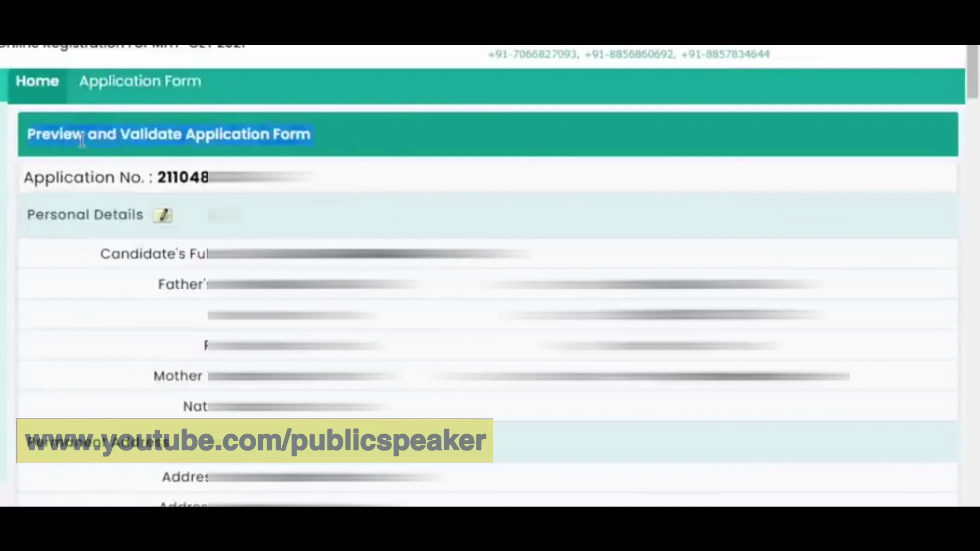
pyautogui.tripleClick(166, 184)
pyautogui.click(166, 204)
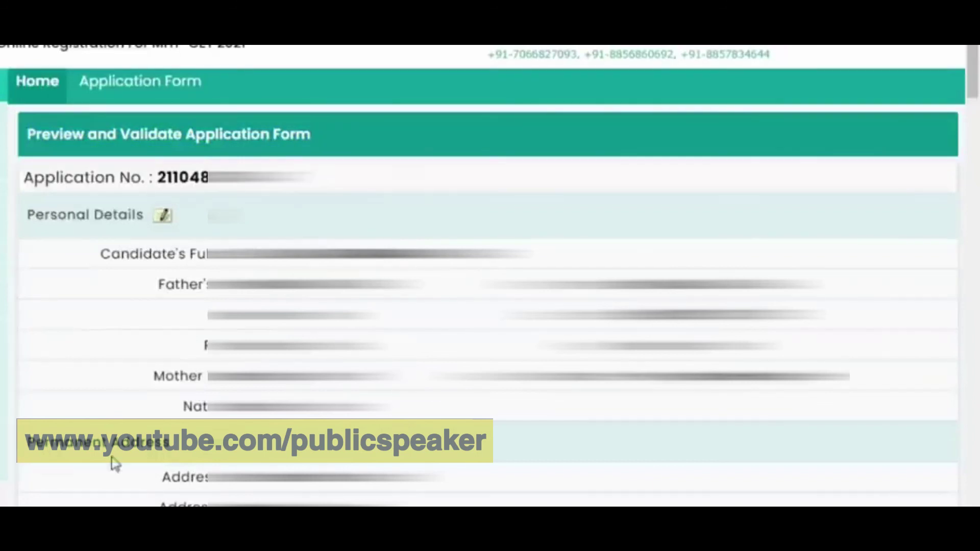
pyautogui.tripleClick(83, 216)
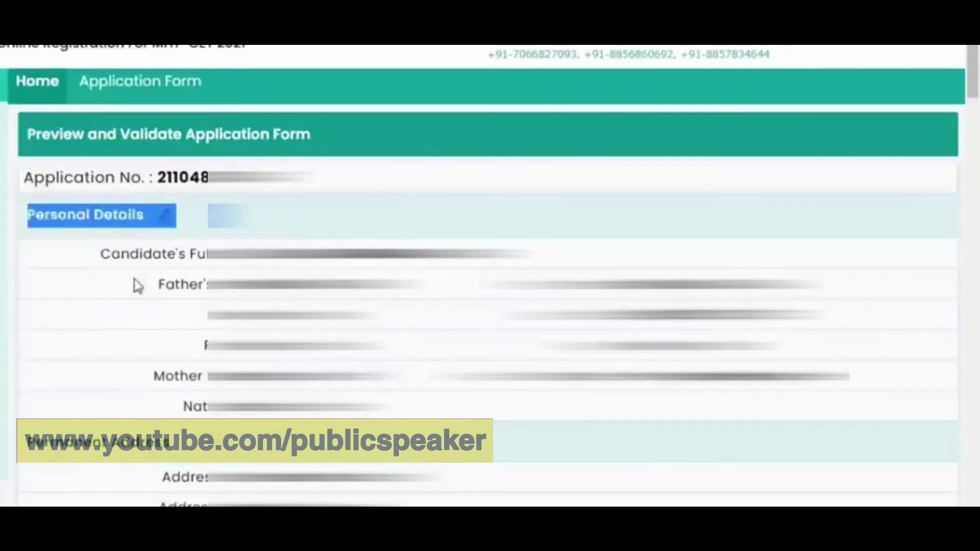
pyautogui.click(167, 310)
pyautogui.moveTo(214, 253); pyautogui.dragTo(204, 376)
pyautogui.click(204, 376)
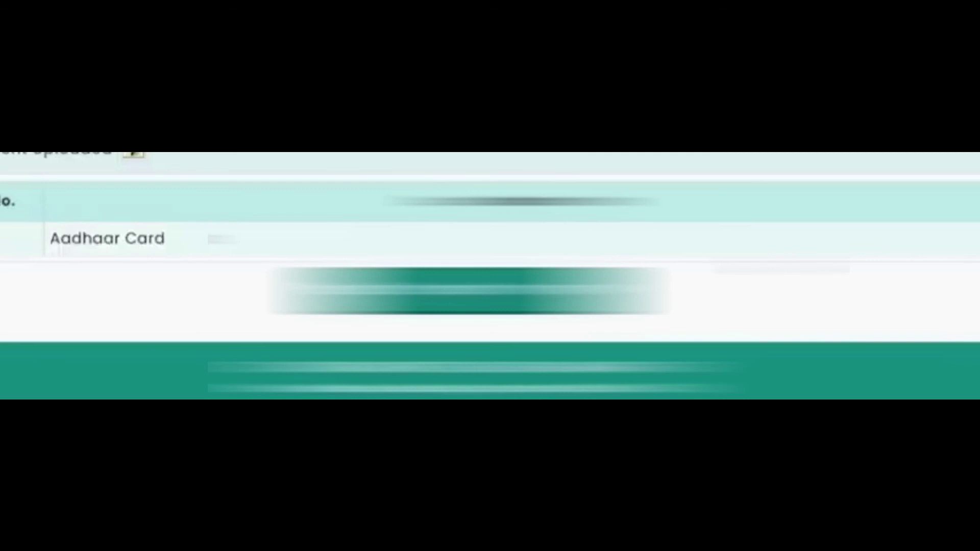
pyautogui.click(520, 301)
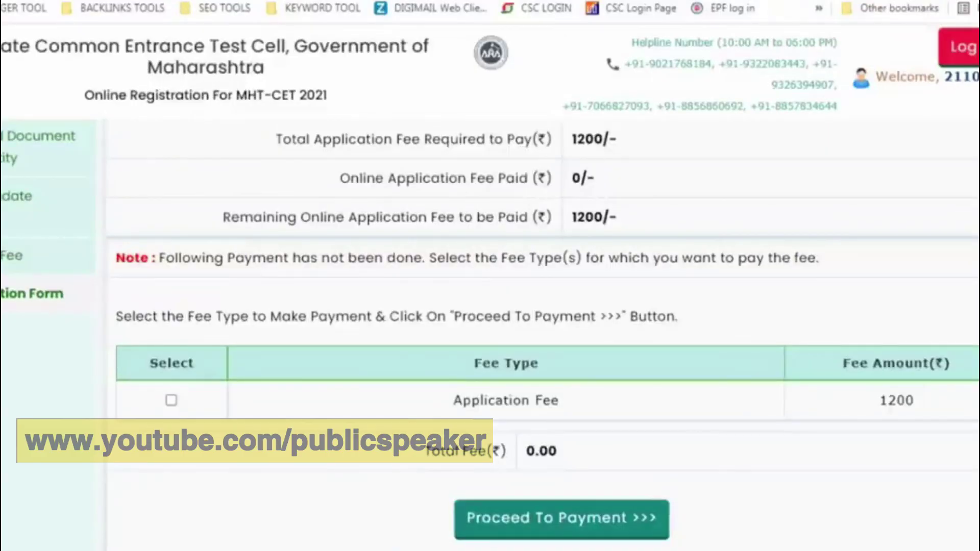
pyautogui.scroll(5, 490, 332)
pyautogui.scroll(-5, 490, 331)
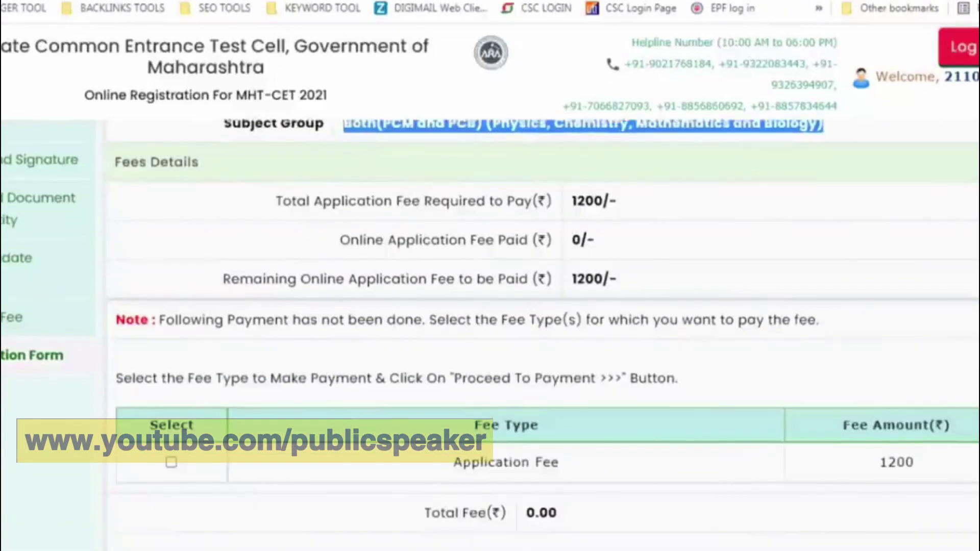
pyautogui.scroll(4, 490, 332)
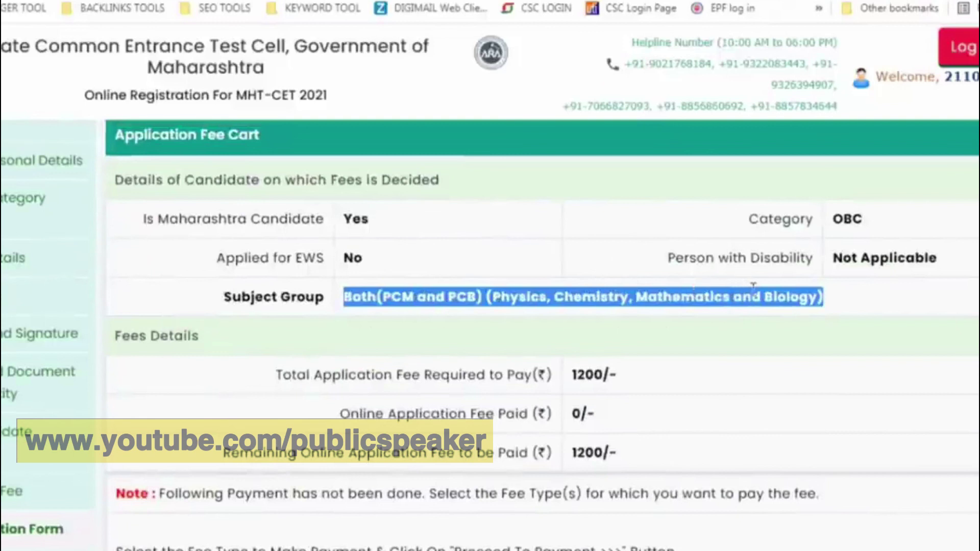
pyautogui.scroll(-3, 490, 331)
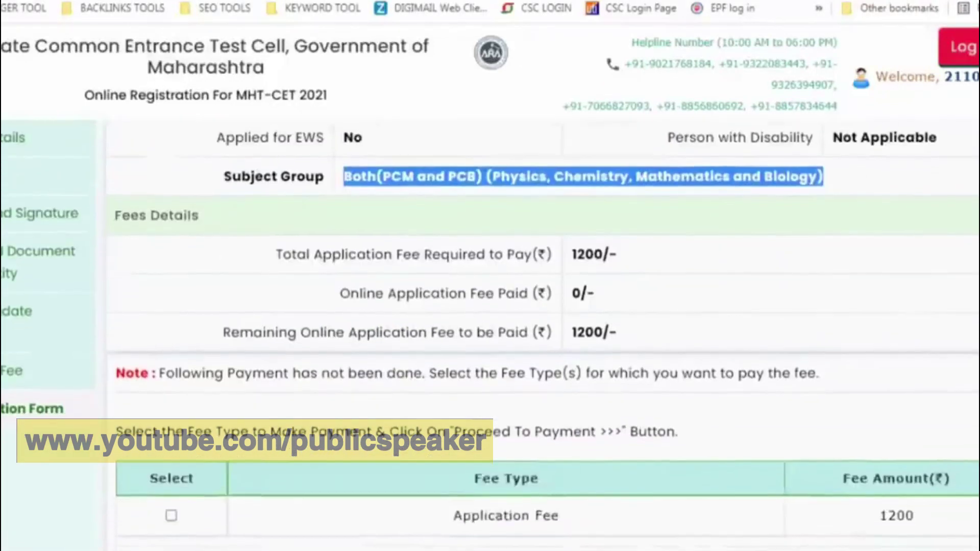
pyautogui.scroll(-3, 490, 332)
pyautogui.scroll(4, 490, 332)
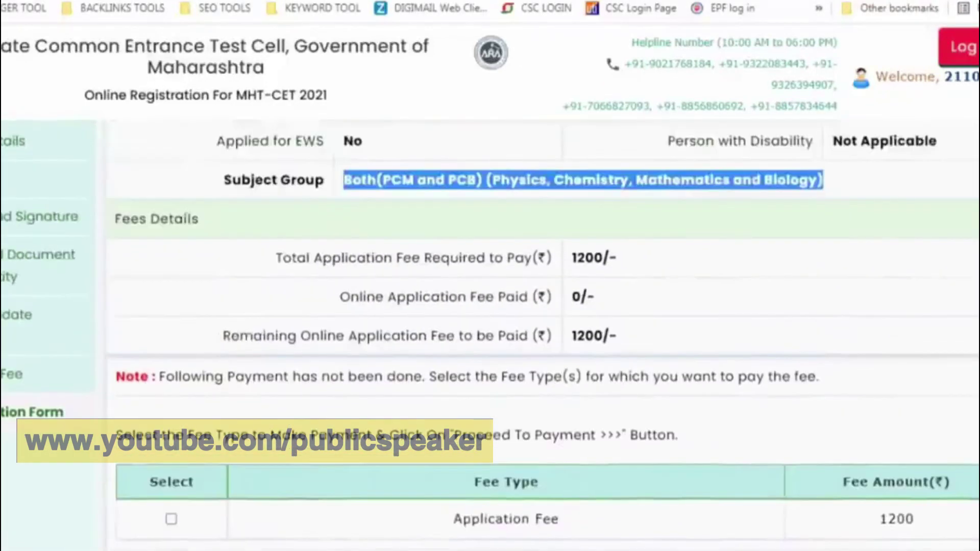
pyautogui.scroll(-4, 490, 332)
pyautogui.scroll(6, 490, 331)
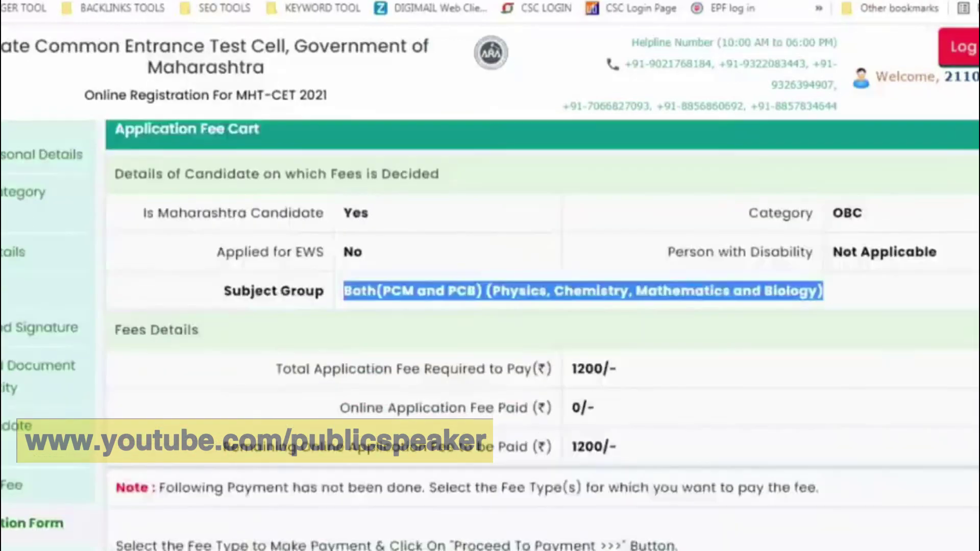
pyautogui.scroll(-1, 490, 331)
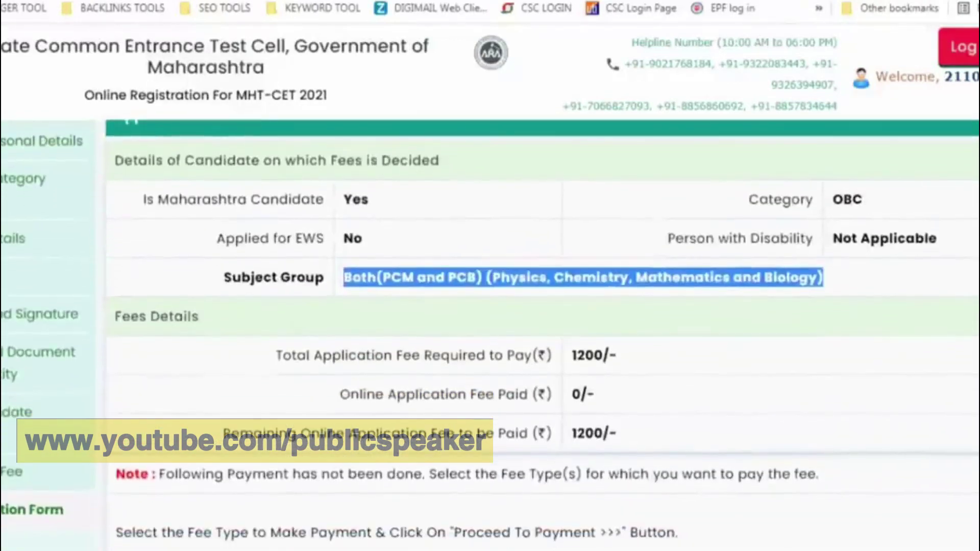
pyautogui.scroll(1, 489, 331)
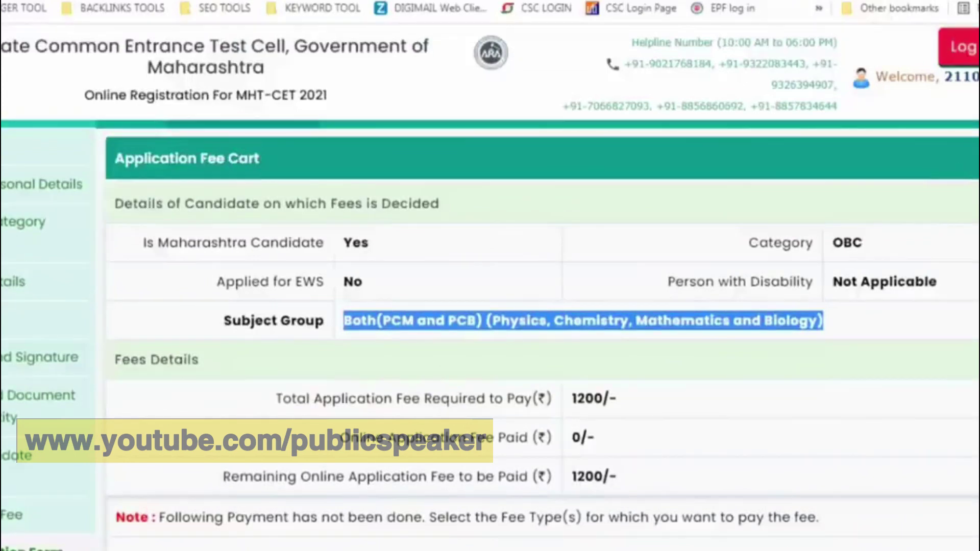
pyautogui.scroll(-1, 490, 332)
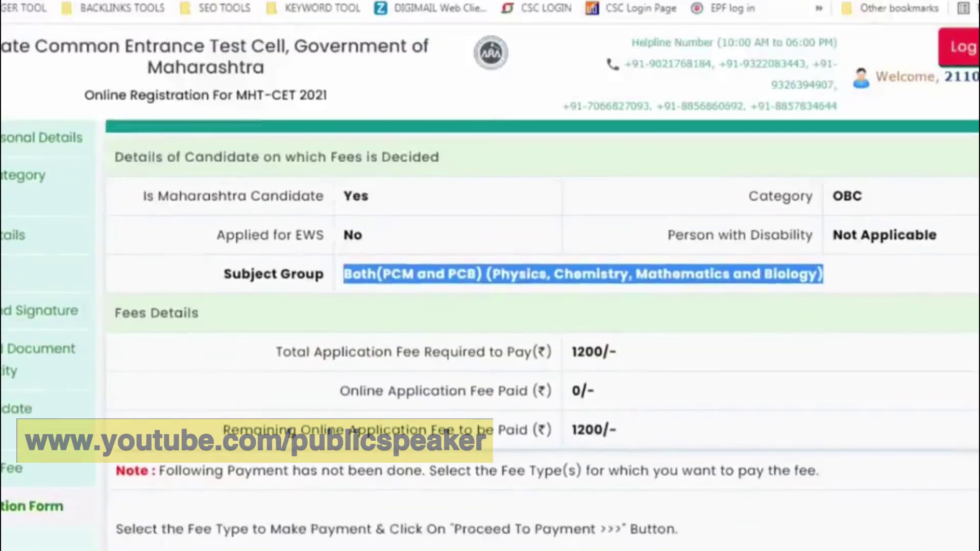
pyautogui.scroll(-2, 490, 332)
pyautogui.scroll(-2, 490, 332)
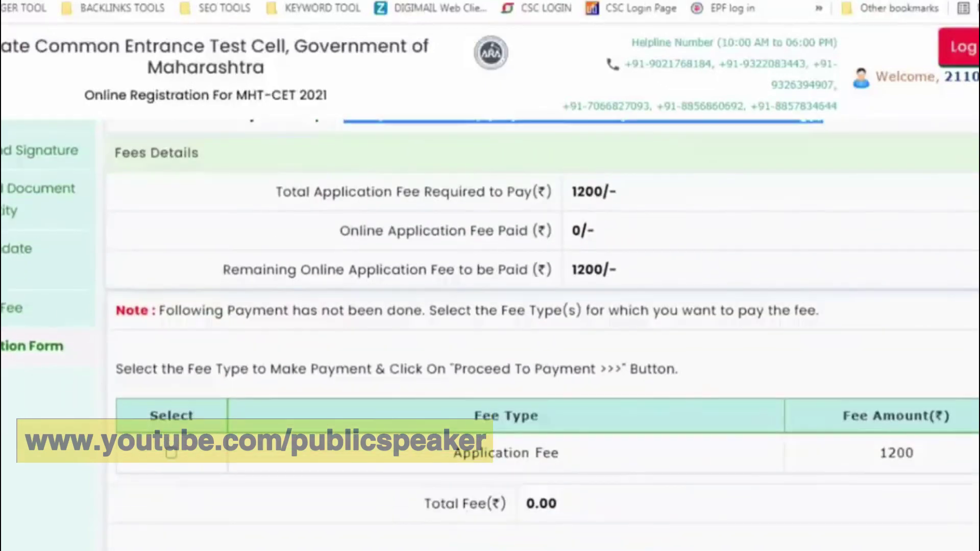
pyautogui.scroll(-3, 490, 332)
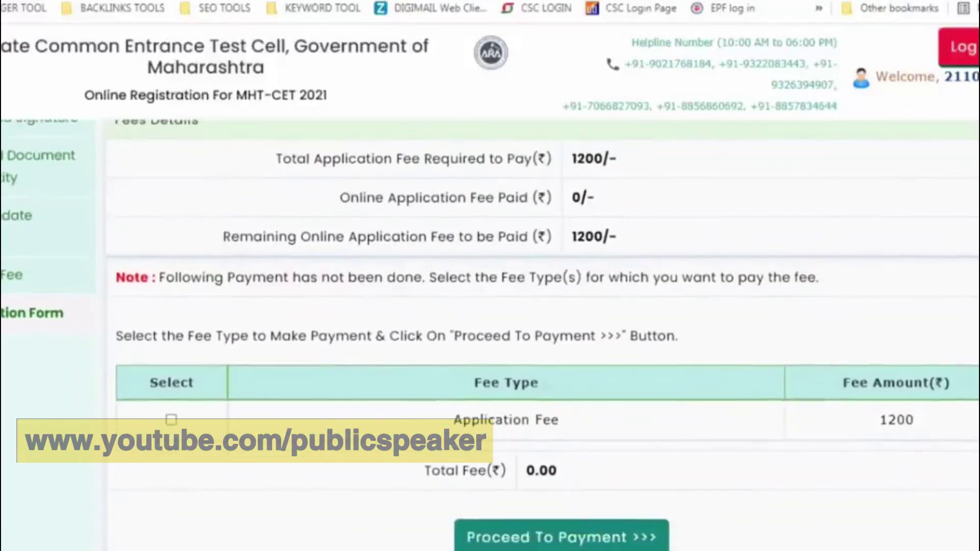